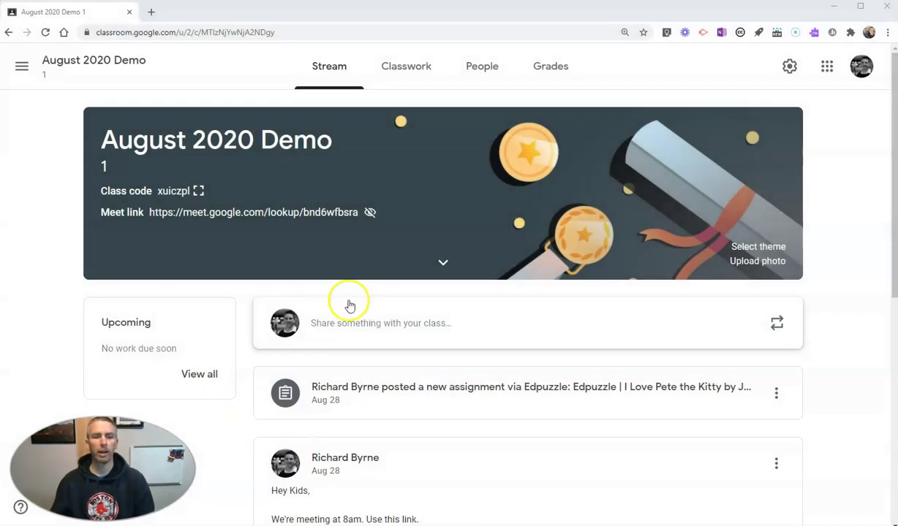
Step: Create a quiz assignment in the class's classwork and title it "Fun Quiz #2"
{"action": "left_click", "coordinate": [418, 70]}
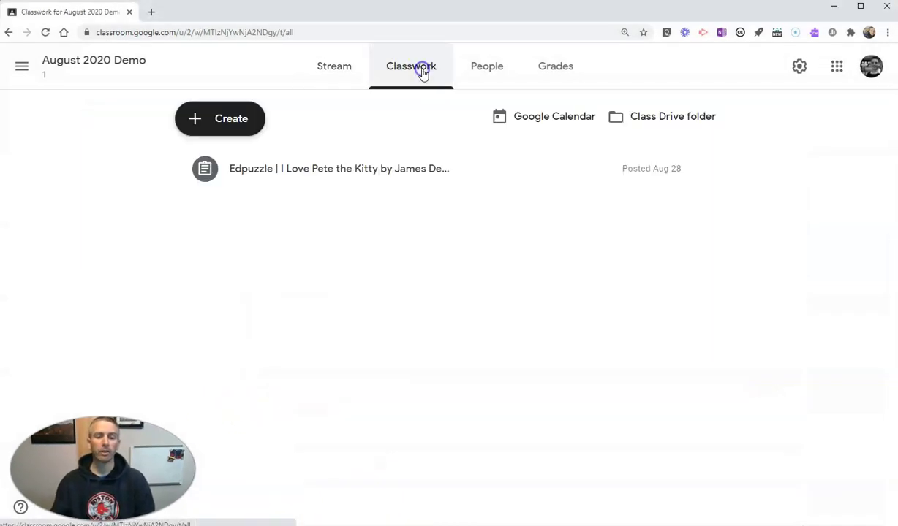
{"action": "left_click", "coordinate": [231, 117]}
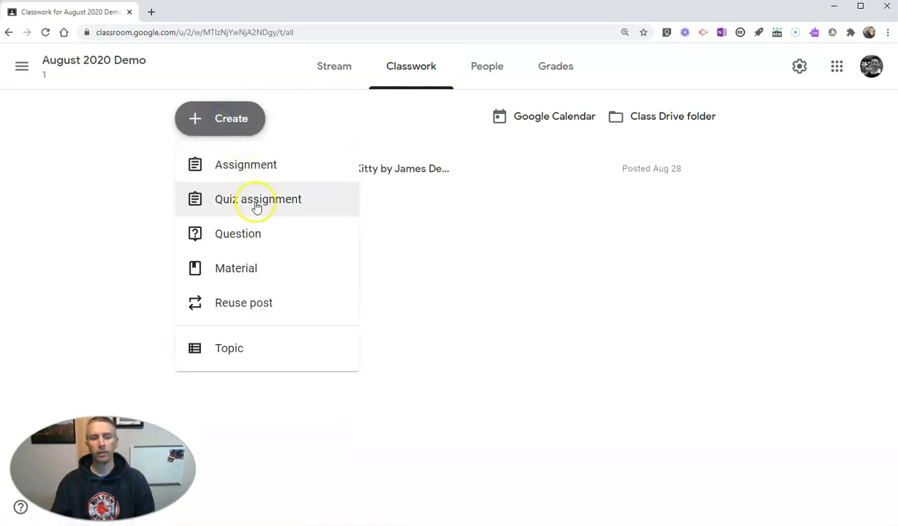
{"action": "left_click", "coordinate": [255, 202]}
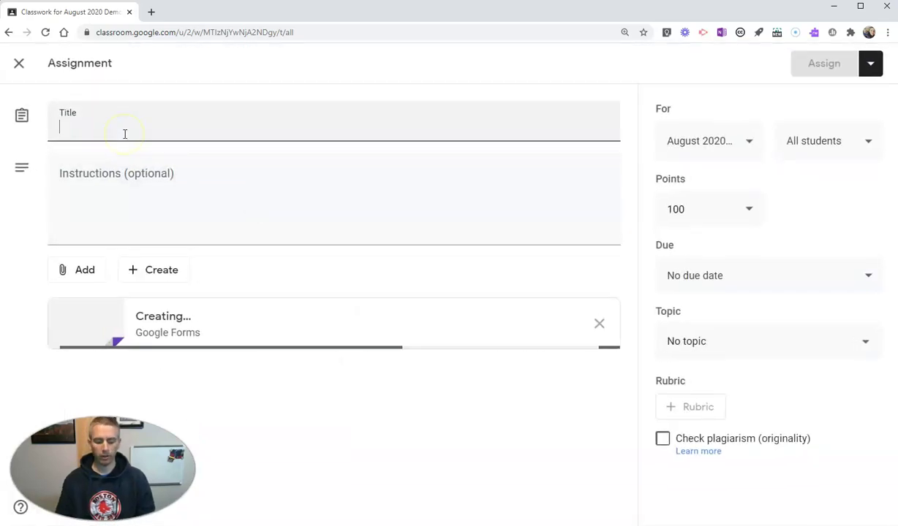
{"action": "type", "text": "Fu"}
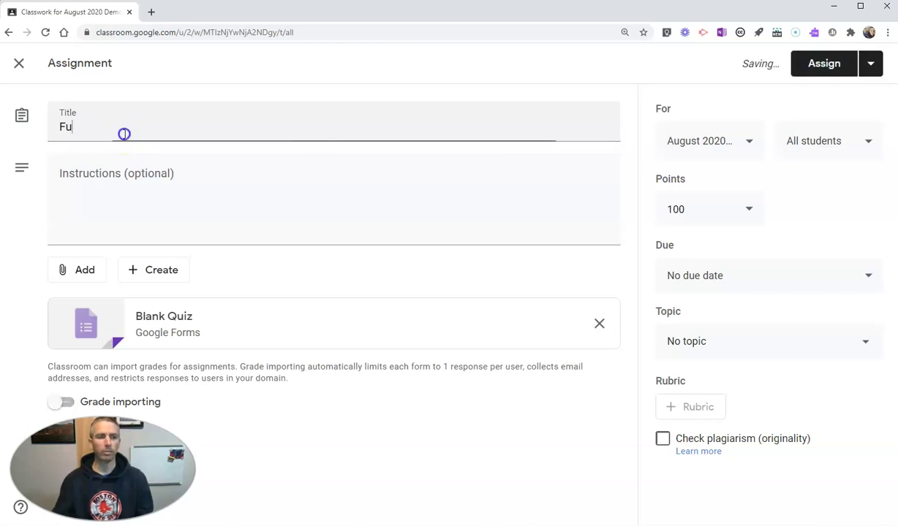
{"action": "type", "text": "n Quiz #2"}
Step: Enter the instructions "Please read the questions carefully before answering them." and turn on grade importing for the quiz assignment
{"action": "left_click", "coordinate": [136, 171]}
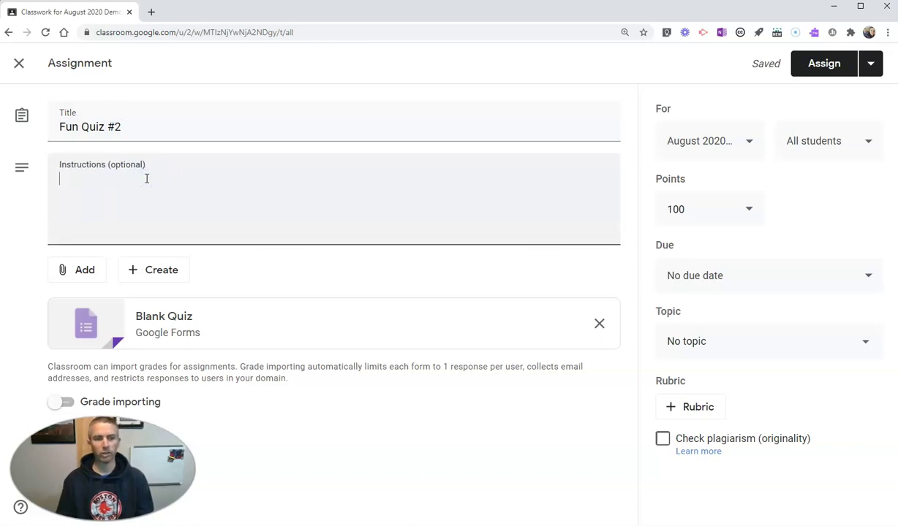
{"action": "type", "text": "P"}
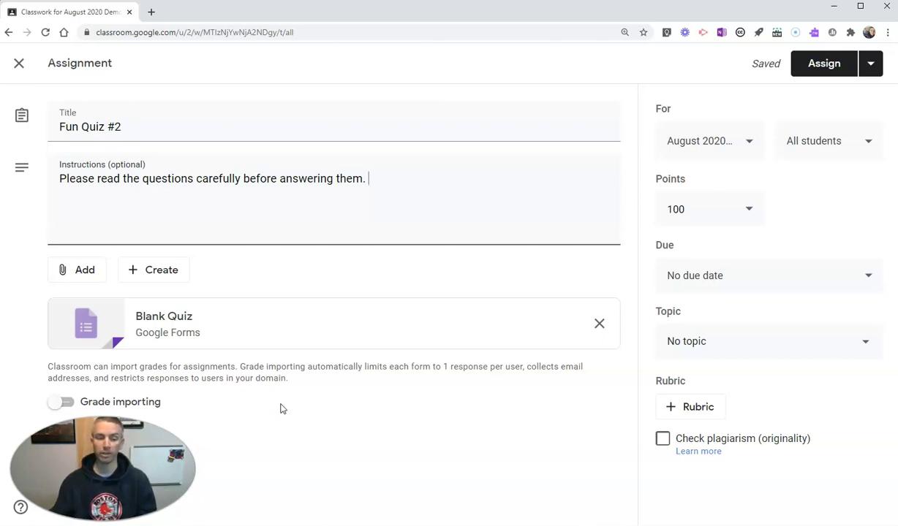
{"action": "left_click", "coordinate": [66, 404]}
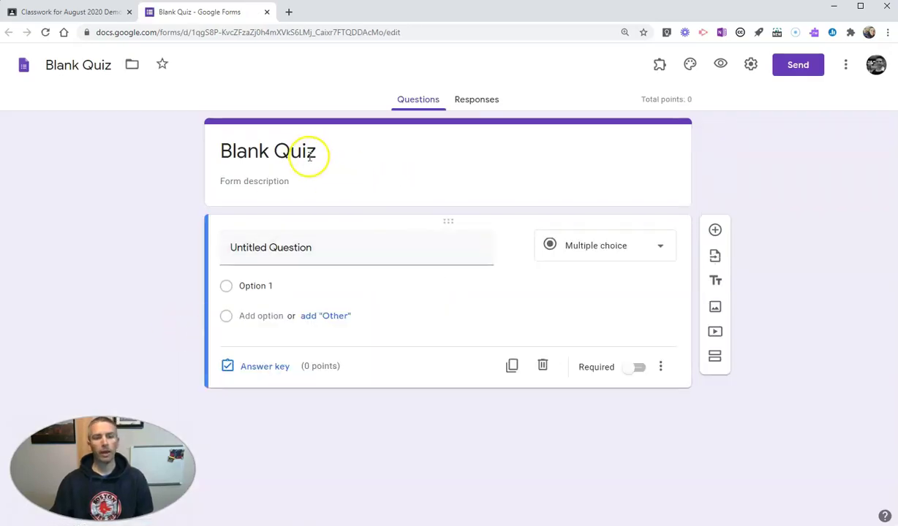
Step: Set both the title and the file name of the blank quiz form to "Fun Quiz #2"
{"action": "left_click", "coordinate": [300, 156]}
{"action": "type", "text": "Fun Quiz #2"}
{"action": "left_click", "coordinate": [76, 67]}
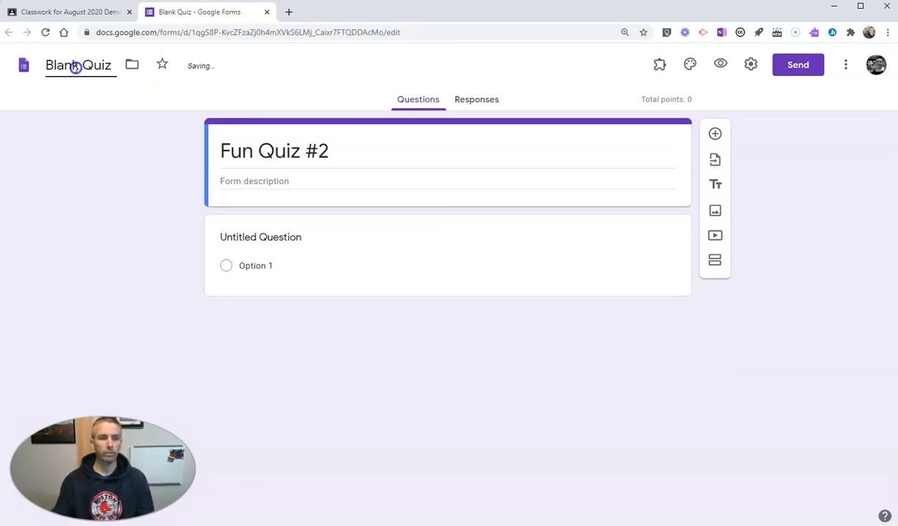
{"action": "key", "text": "ctrl+a"}
{"action": "type", "text": "Fun Quiz #2"}
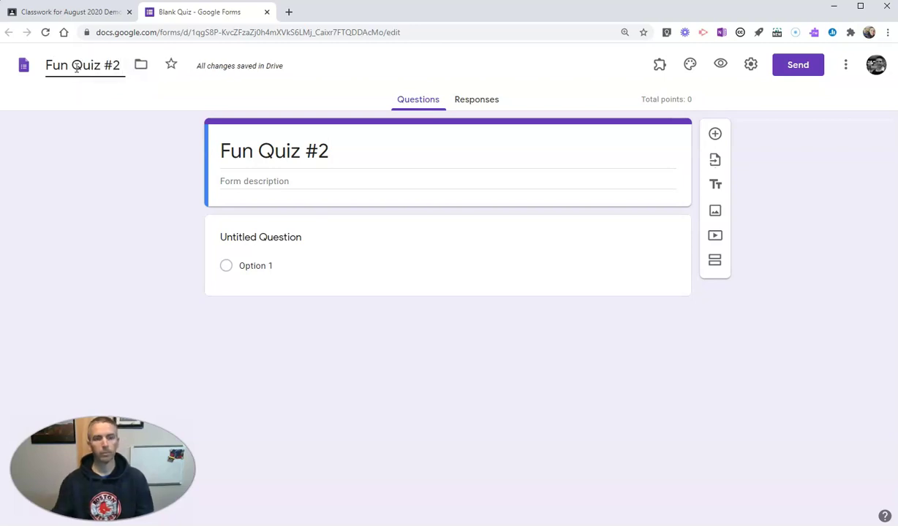
Step: Set the first question's text to "What is the tallest mountain in the world?"
{"action": "left_click", "coordinate": [290, 244]}
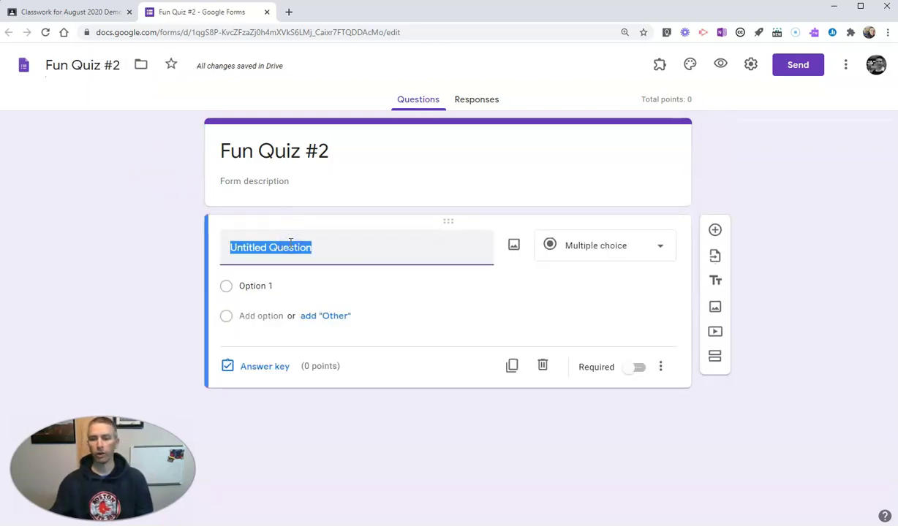
{"action": "type", "text": "What"}
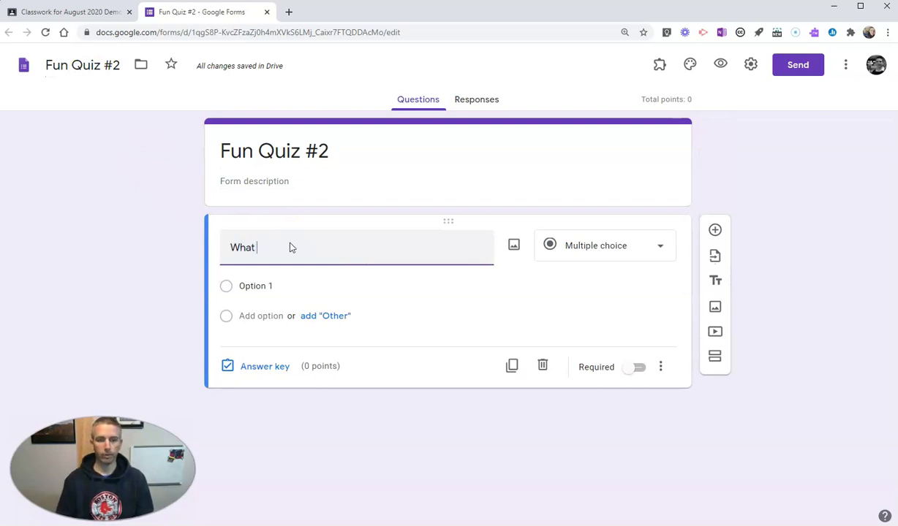
{"action": "type", "text": " is the tal"}
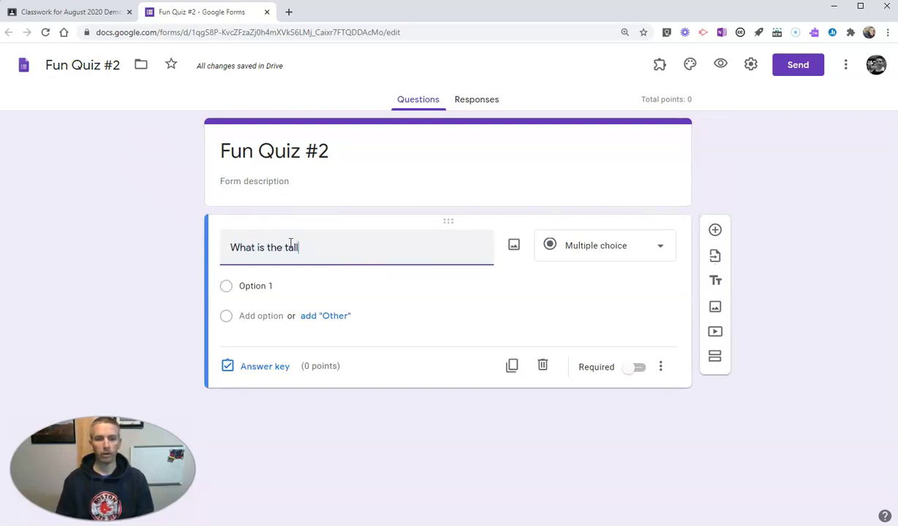
{"action": "type", "text": "lest mountain in the world?"}
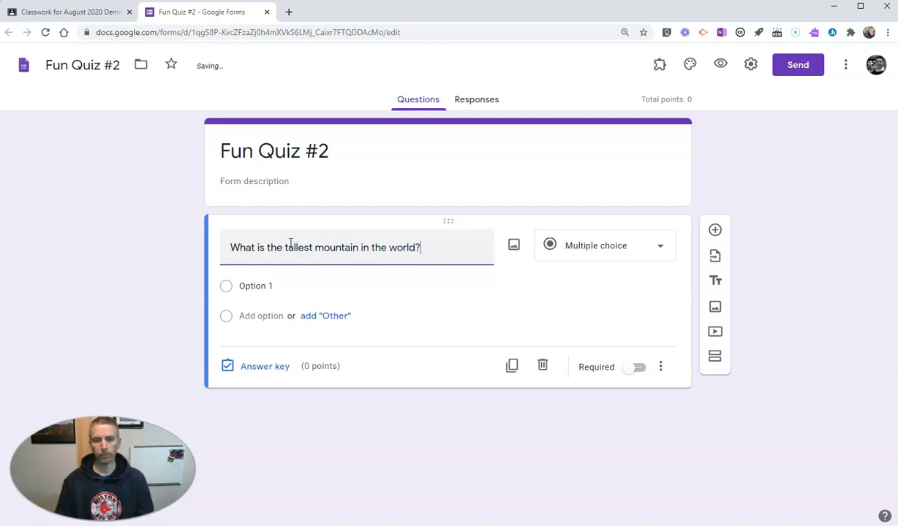
Step: Give the tallest-mountain question the answer options K2, Everest and Rainier
{"action": "left_click", "coordinate": [284, 286]}
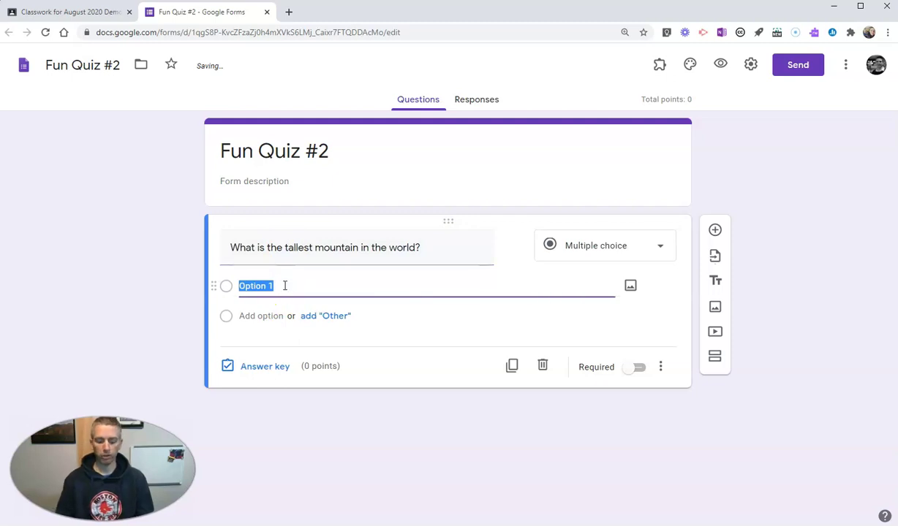
{"action": "type", "text": "K2"}
{"action": "left_click", "coordinate": [262, 319]}
{"action": "type", "text": "Everest"}
{"action": "left_click", "coordinate": [256, 346]}
{"action": "type", "text": "Rain"}
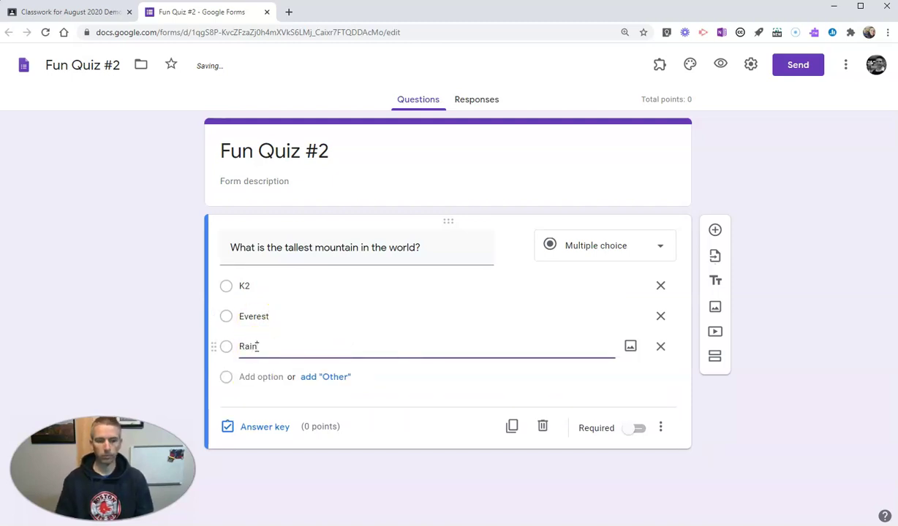
{"action": "type", "text": "ier"}
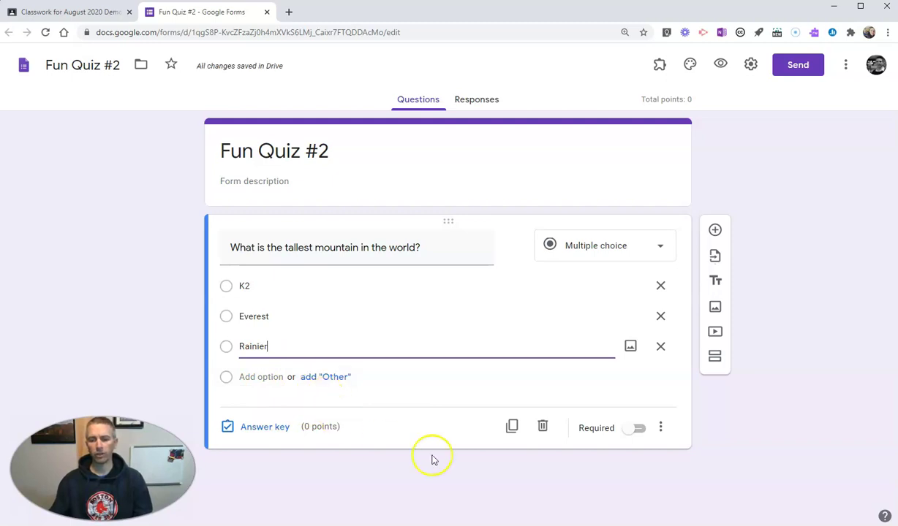
Step: Make the tallest-mountain question required and set its answer key to Everest, worth 5 points
{"action": "left_click", "coordinate": [639, 429]}
{"action": "left_click", "coordinate": [266, 427]}
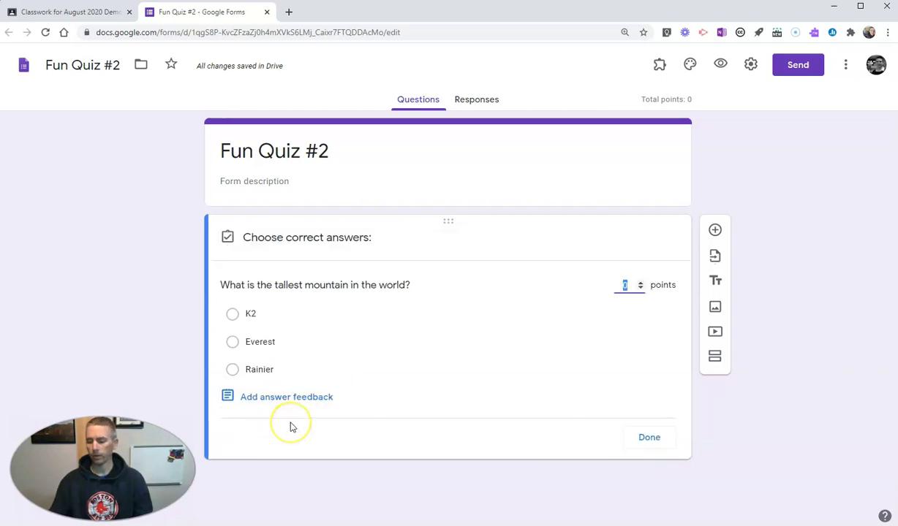
{"action": "type", "text": "5"}
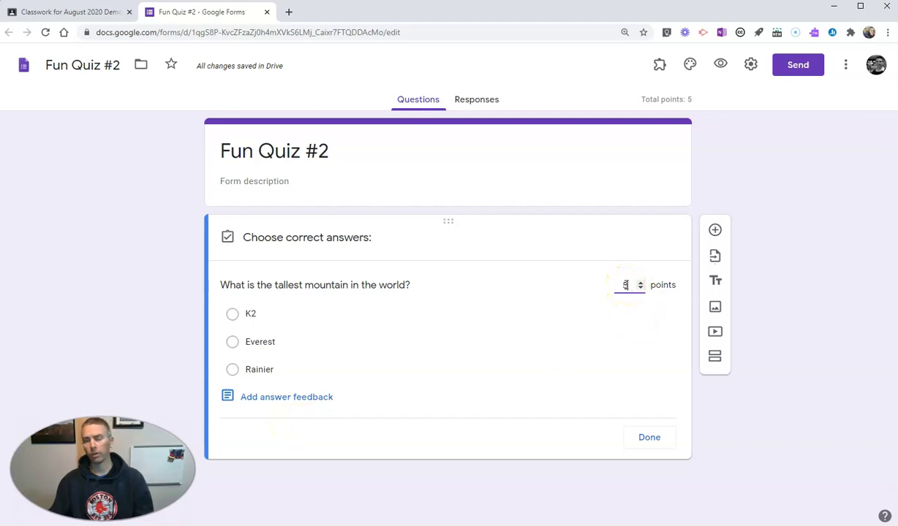
{"action": "left_click", "coordinate": [233, 344]}
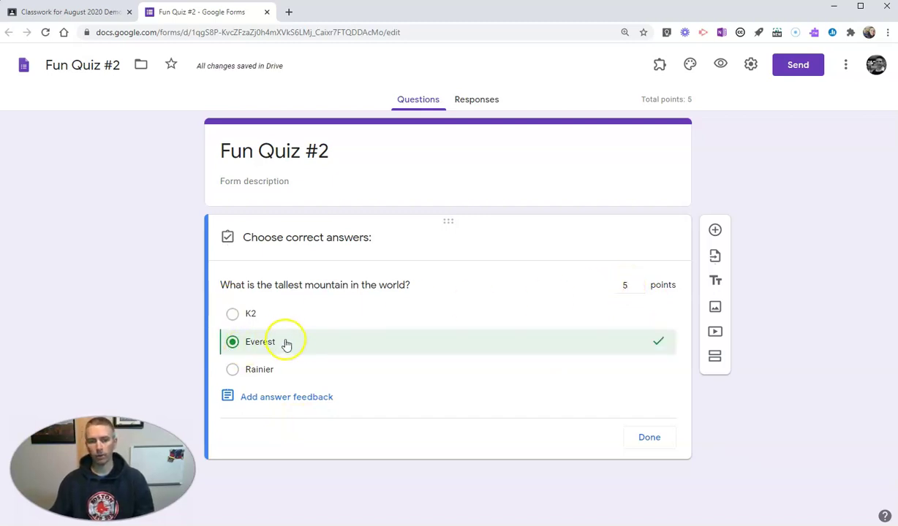
Step: Add the feedback "Great job!" for correct answers to the tallest-mountain question
{"action": "left_click", "coordinate": [301, 403]}
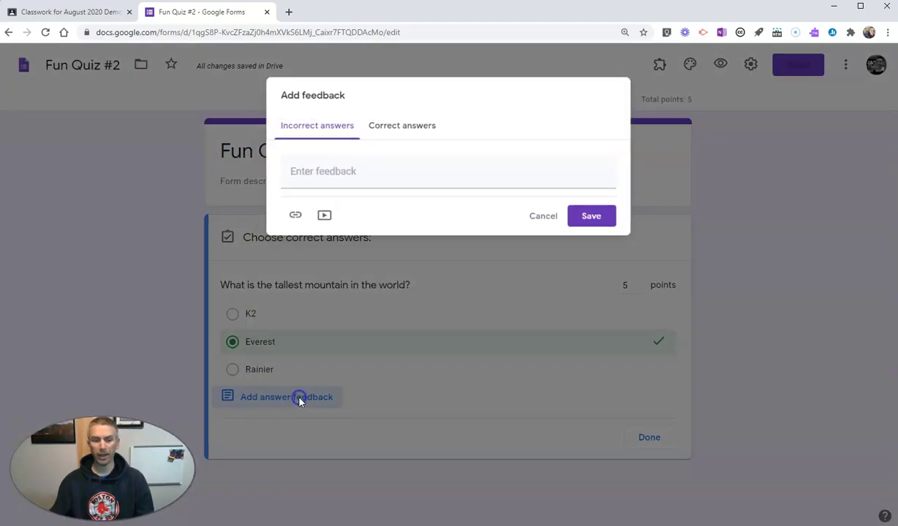
{"action": "left_click", "coordinate": [407, 129]}
{"action": "left_click", "coordinate": [368, 175]}
{"action": "type", "text": "Great job!"}
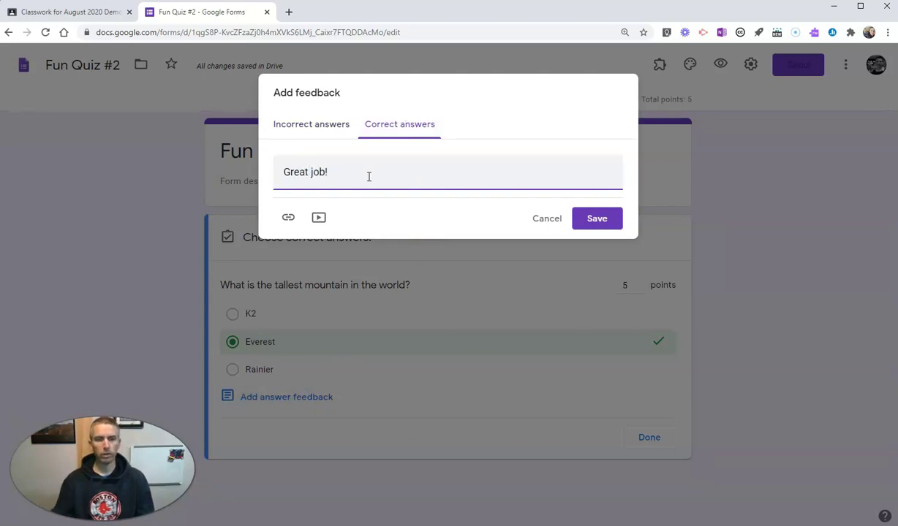
Step: Enter the incorrect-answer feedback "That's not right. Here's a video about the tallest mountains in the world."
{"action": "left_click", "coordinate": [307, 125]}
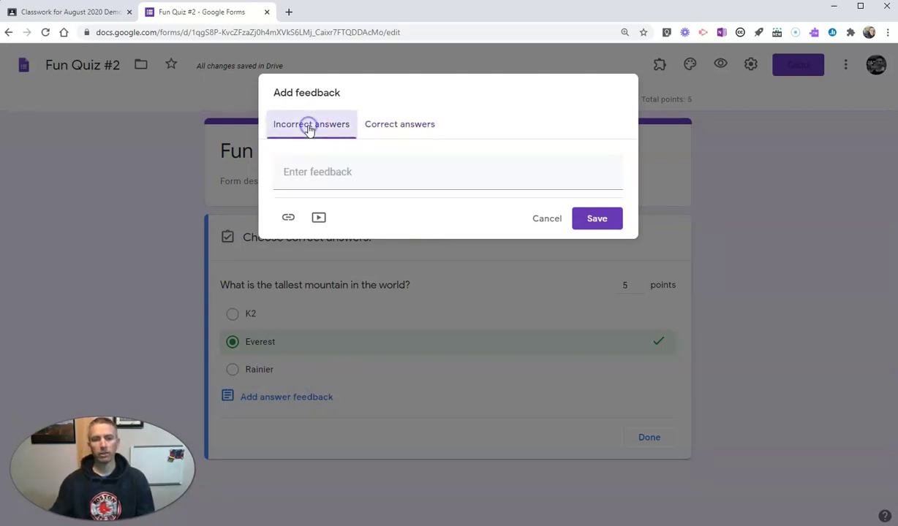
{"action": "left_click", "coordinate": [337, 176]}
{"action": "type", "text": "That's not r"}
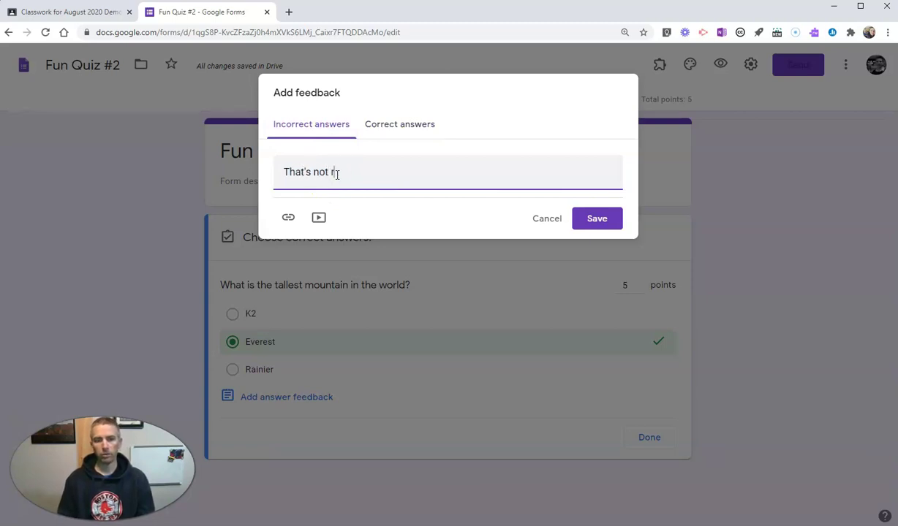
{"action": "type", "text": "ight. Here's a video about the tallest mountains in the world."}
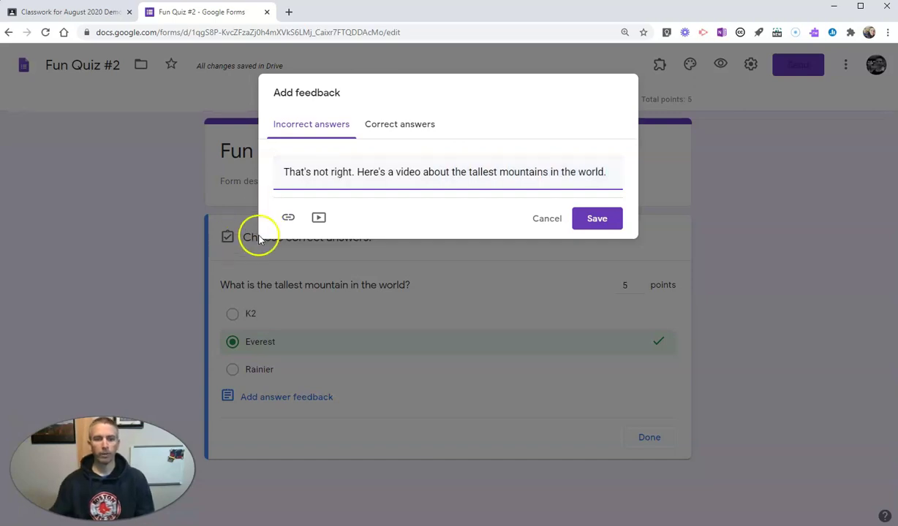
Step: Search YouTube for "everest", attach the Storm Over Everest PBS documentary to the incorrect-answer feedback, and save the feedback
{"action": "left_click", "coordinate": [320, 218]}
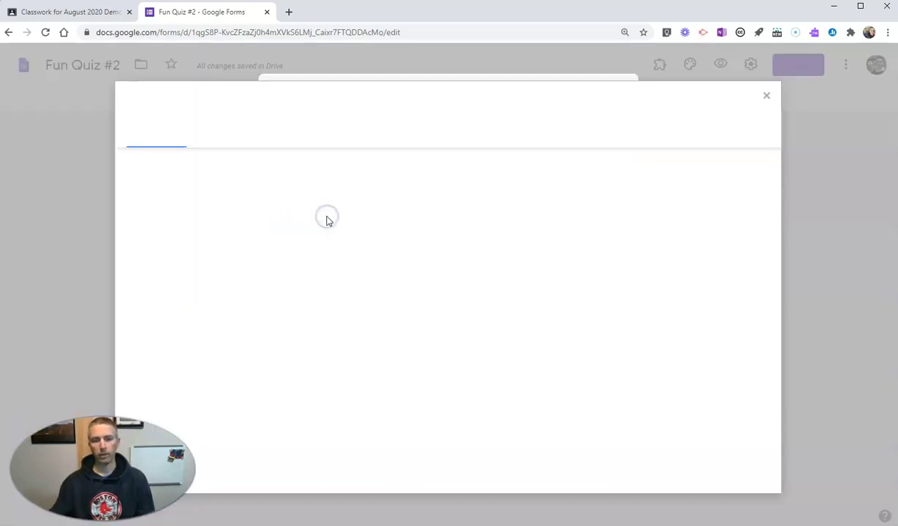
{"action": "left_click", "coordinate": [251, 170]}
{"action": "type", "text": "everest"}
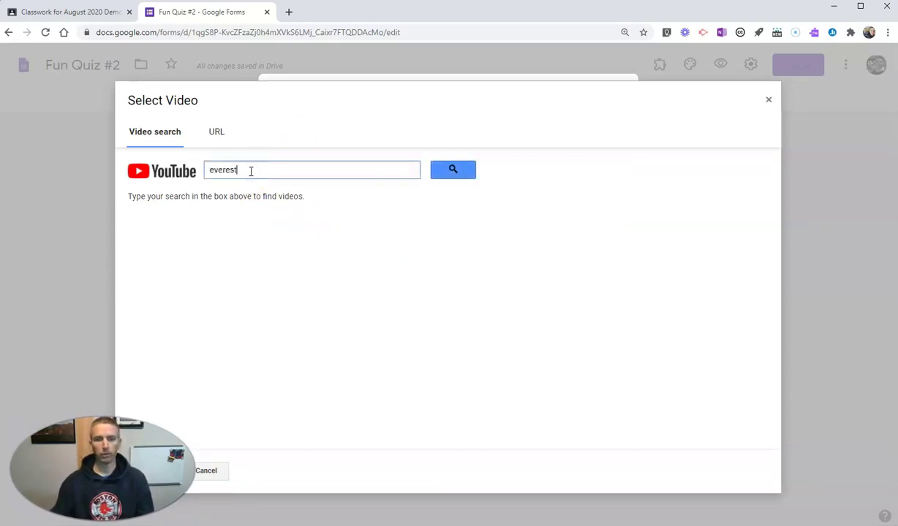
{"action": "left_click", "coordinate": [461, 172]}
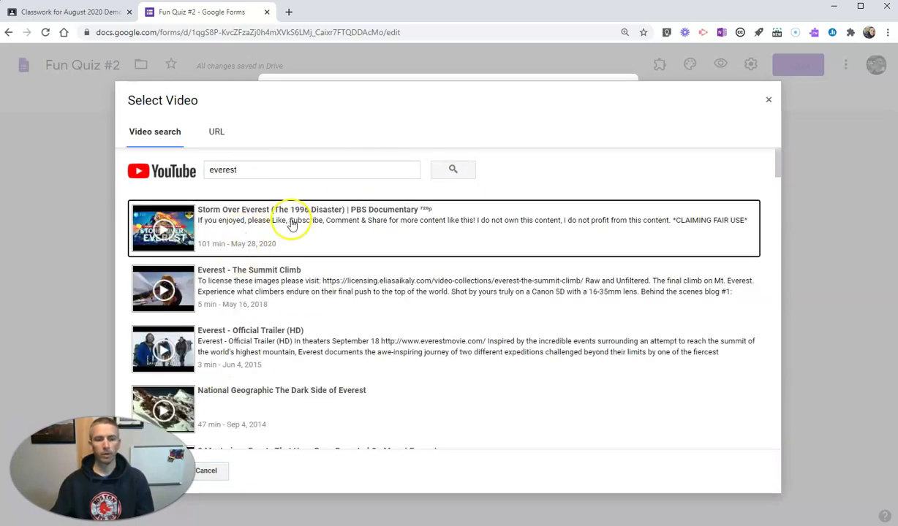
{"action": "left_click", "coordinate": [293, 229]}
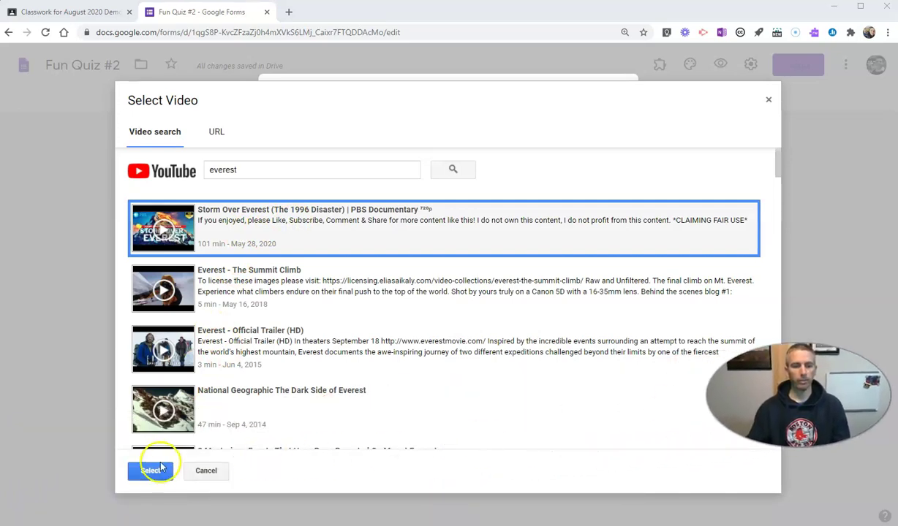
{"action": "left_click", "coordinate": [149, 471]}
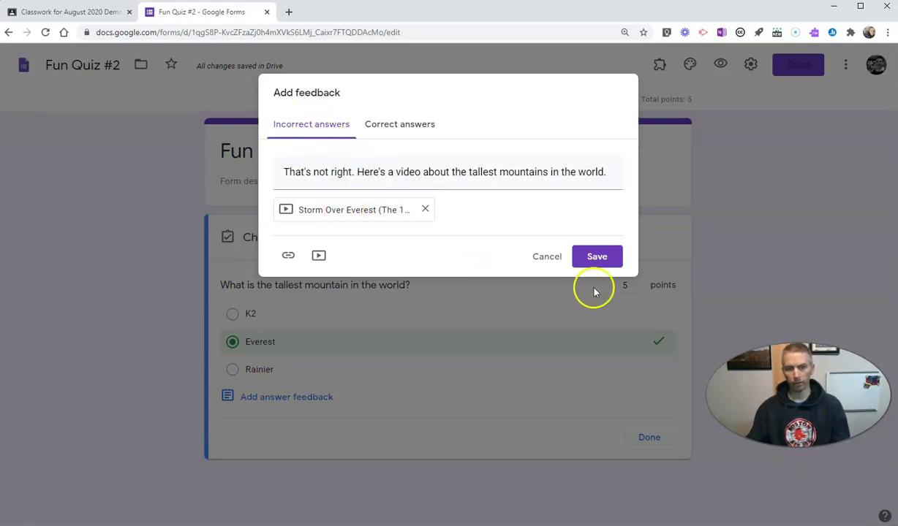
{"action": "left_click", "coordinate": [605, 257]}
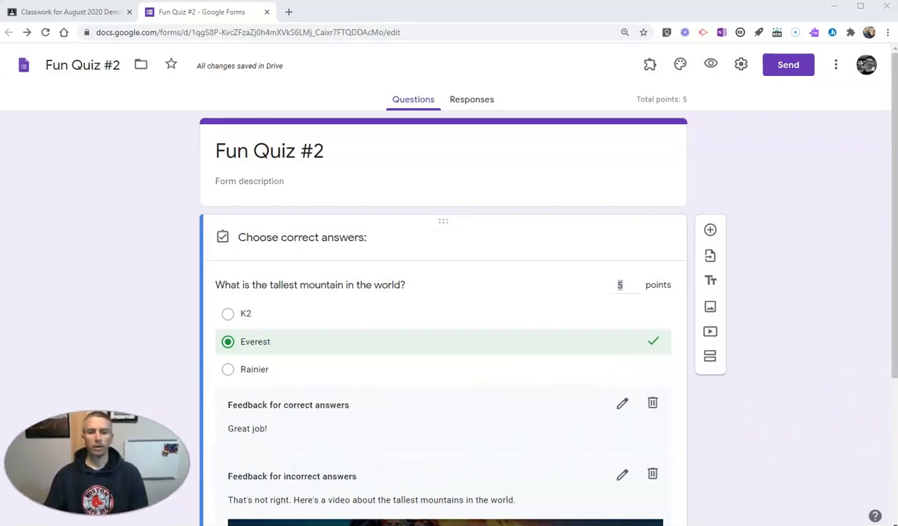
Step: Add a new quiz question and upload the image 20150313_225046 to it from the Desktop folder "Pictures & Videos for Demos"
{"action": "scroll", "coordinate": [316, 372], "scroll_direction": "down", "scroll_amount": 3}
{"action": "scroll", "coordinate": [319, 376], "scroll_direction": "up", "scroll_amount": 1}
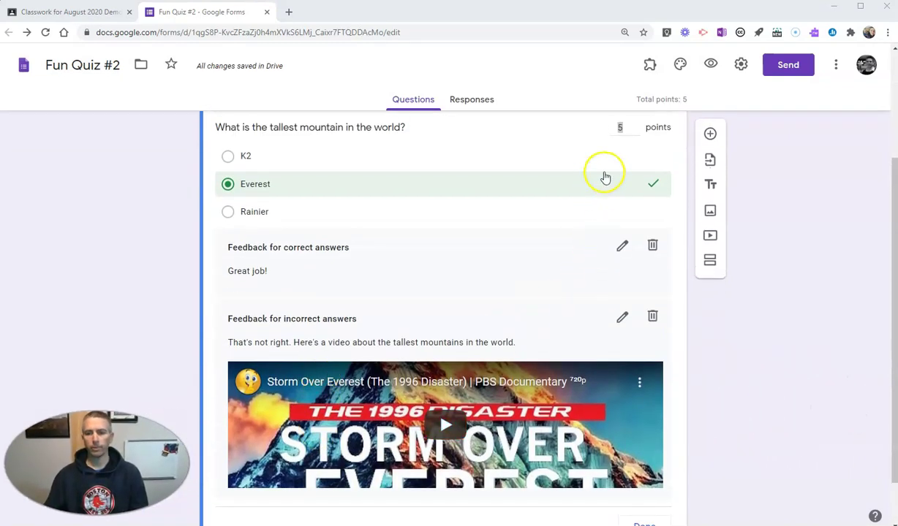
{"action": "left_click", "coordinate": [713, 135]}
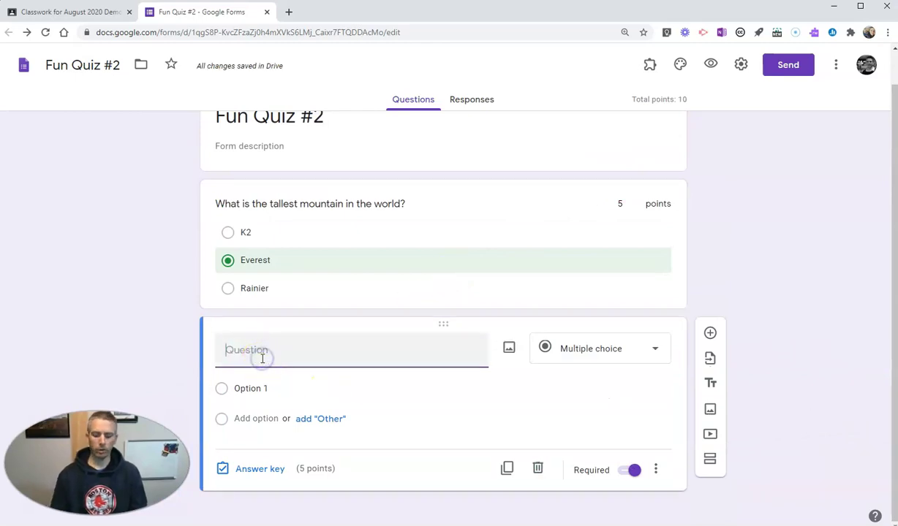
{"action": "left_click", "coordinate": [510, 350]}
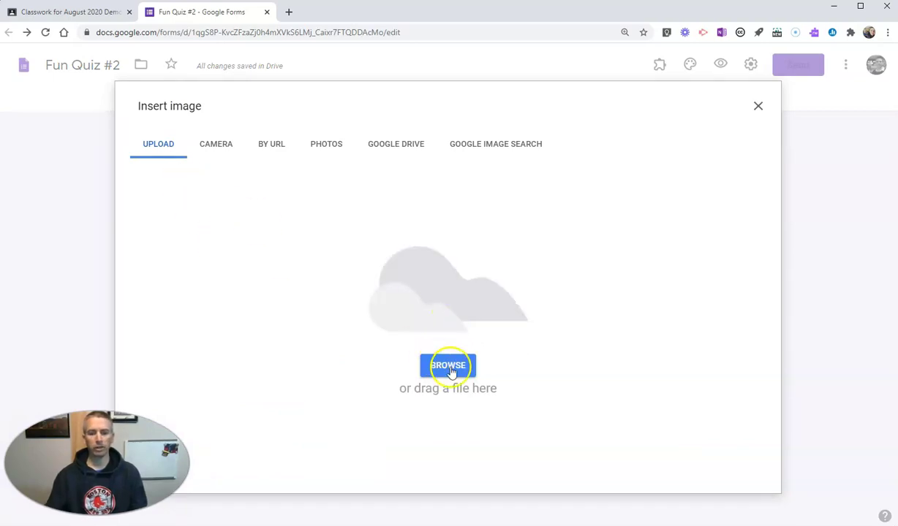
{"action": "left_click", "coordinate": [450, 367]}
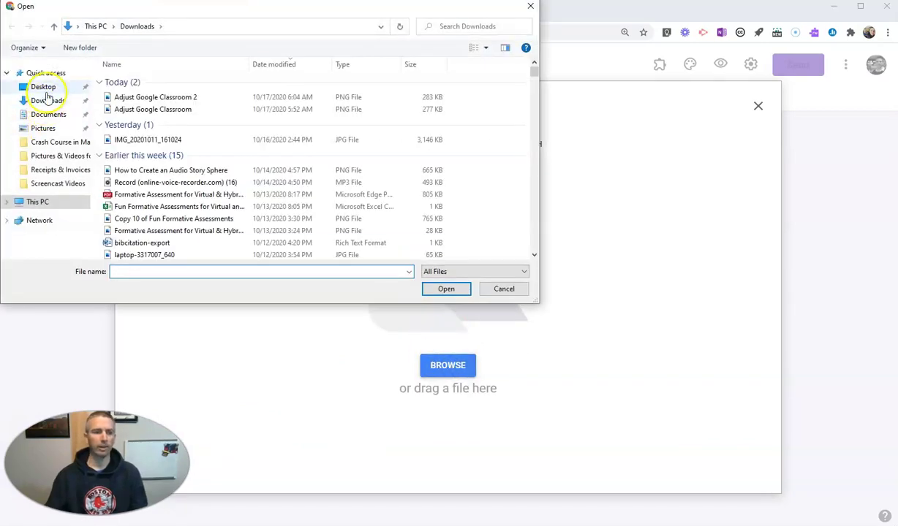
{"action": "left_click", "coordinate": [42, 87]}
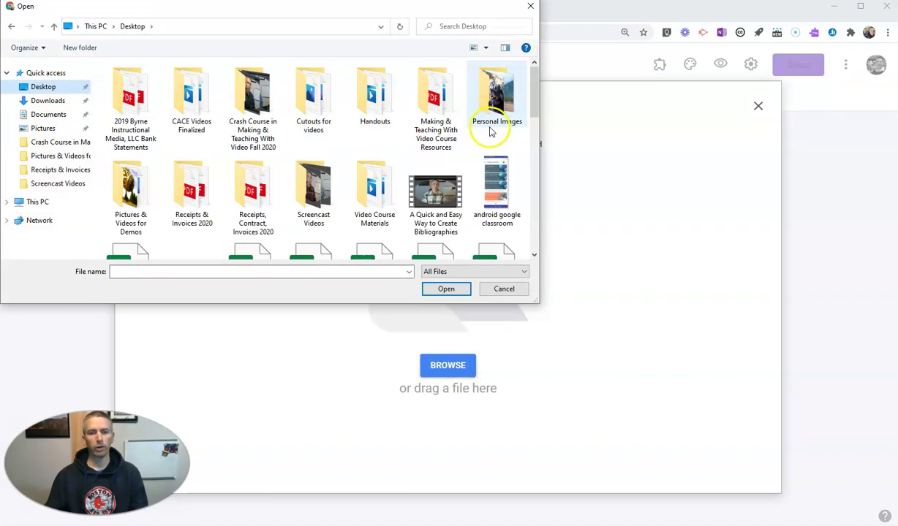
{"action": "left_click", "coordinate": [141, 188]}
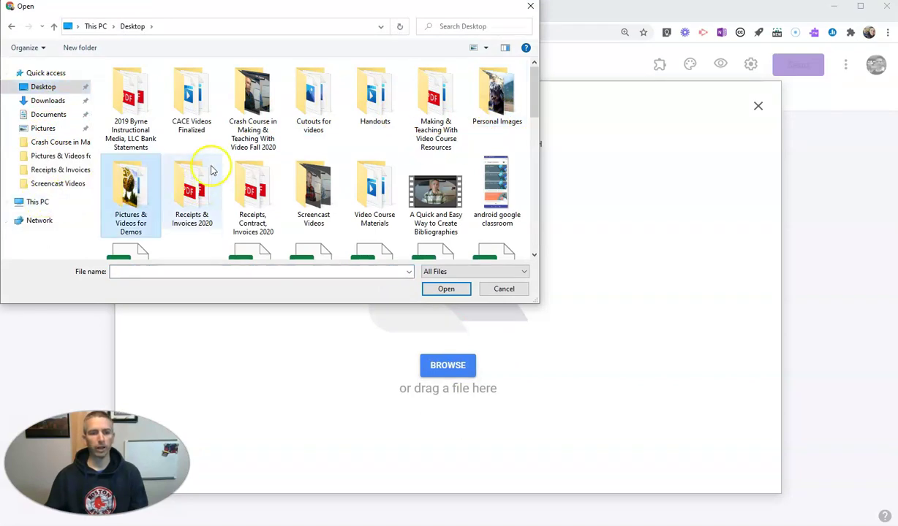
{"action": "double_click", "coordinate": [141, 188]}
{"action": "left_click", "coordinate": [134, 102]}
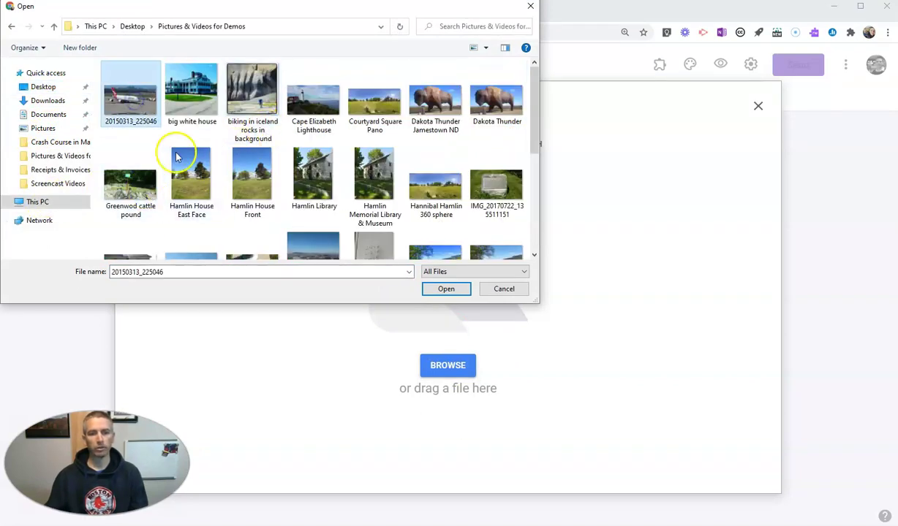
{"action": "left_click", "coordinate": [446, 289]}
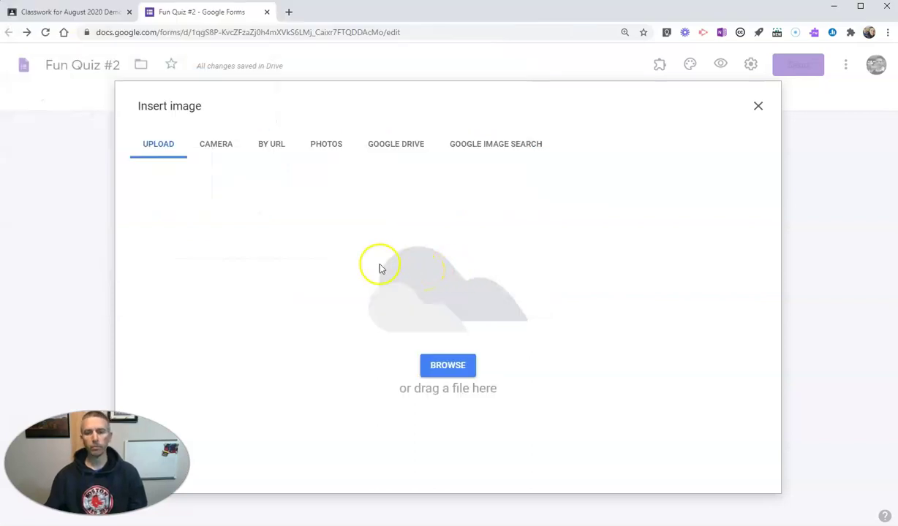
Step: Enter the question "What is the largest passenger jet in the world?" with the answer options B747, A380 and A350
{"action": "scroll", "coordinate": [287, 236], "scroll_direction": "down", "scroll_amount": 2}
{"action": "left_click", "coordinate": [303, 182]}
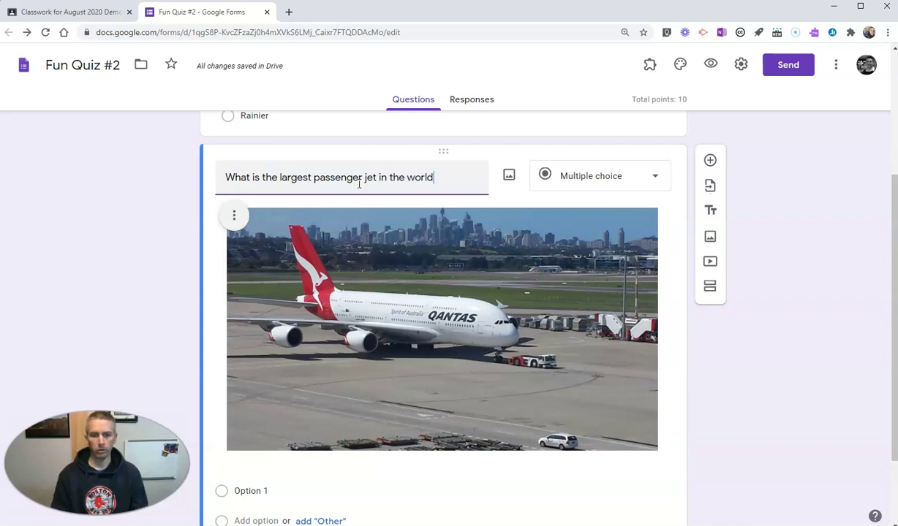
{"action": "scroll", "coordinate": [581, 241], "scroll_direction": "down", "scroll_amount": 3}
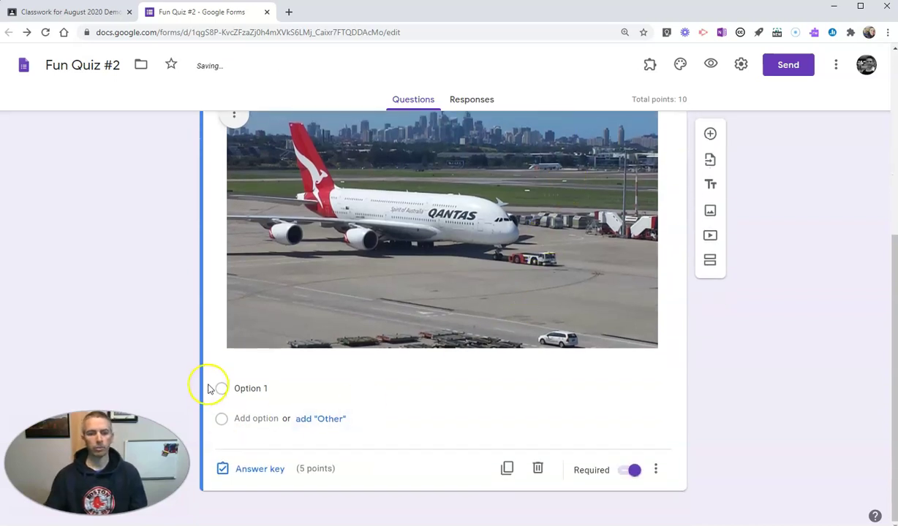
{"action": "left_click", "coordinate": [297, 389]}
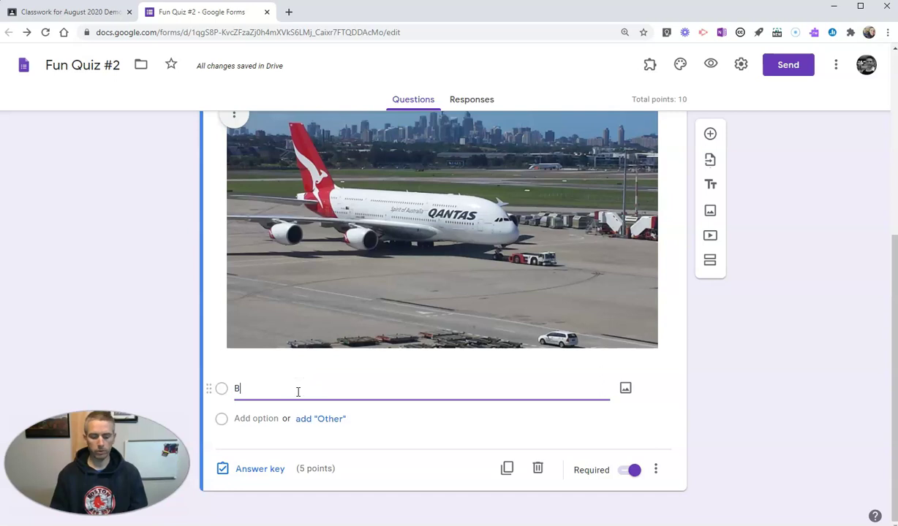
{"action": "left_click", "coordinate": [270, 418]}
{"action": "type", "text": "A380"}
{"action": "left_click", "coordinate": [247, 449]}
{"action": "type", "text": "A350"}
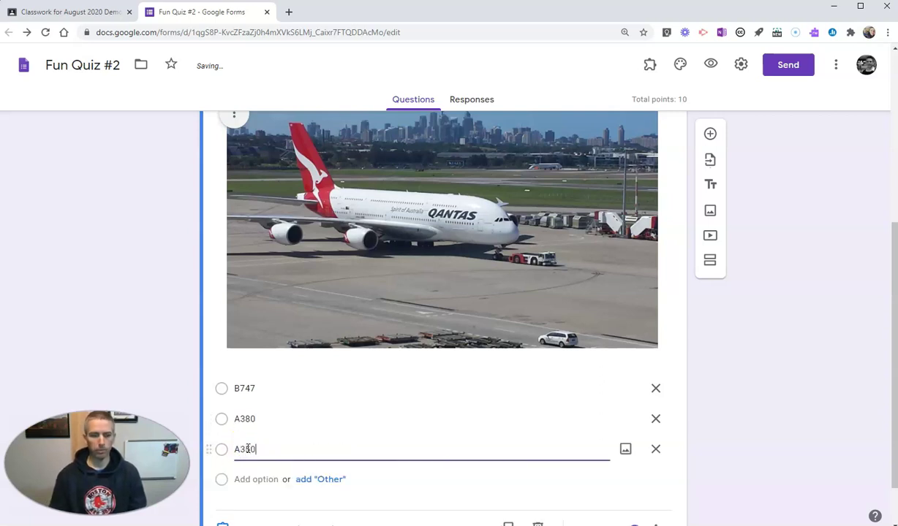
Step: Set A380 as the correct answer in the passenger-jet question's answer key and finish the key
{"action": "scroll", "coordinate": [334, 445], "scroll_direction": "down", "scroll_amount": 1}
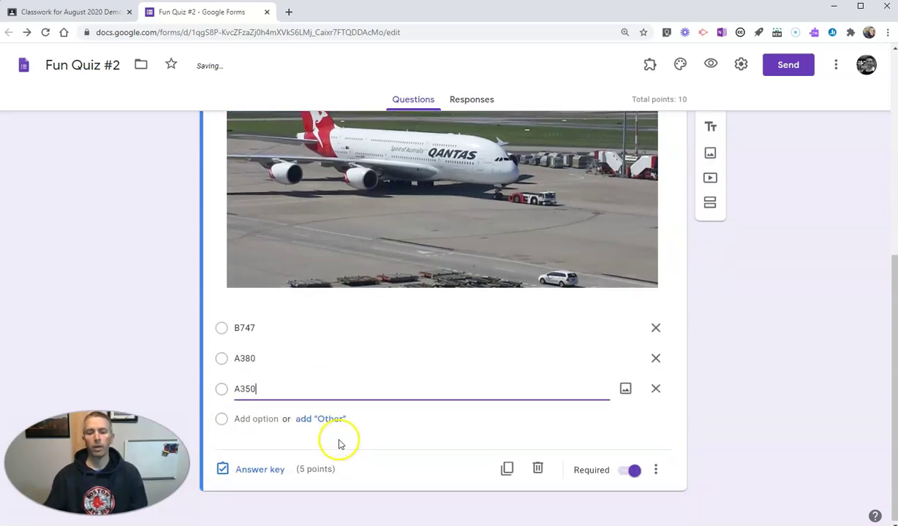
{"action": "left_click", "coordinate": [261, 476]}
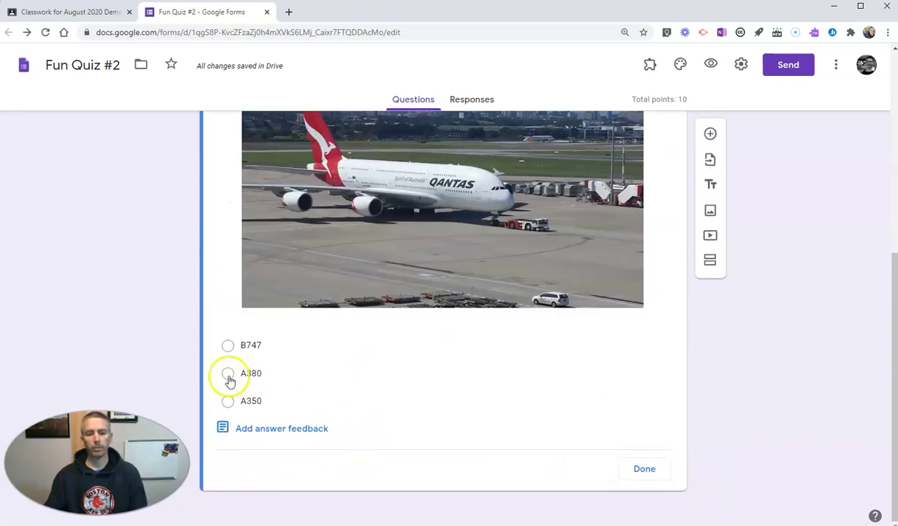
{"action": "left_click", "coordinate": [228, 374]}
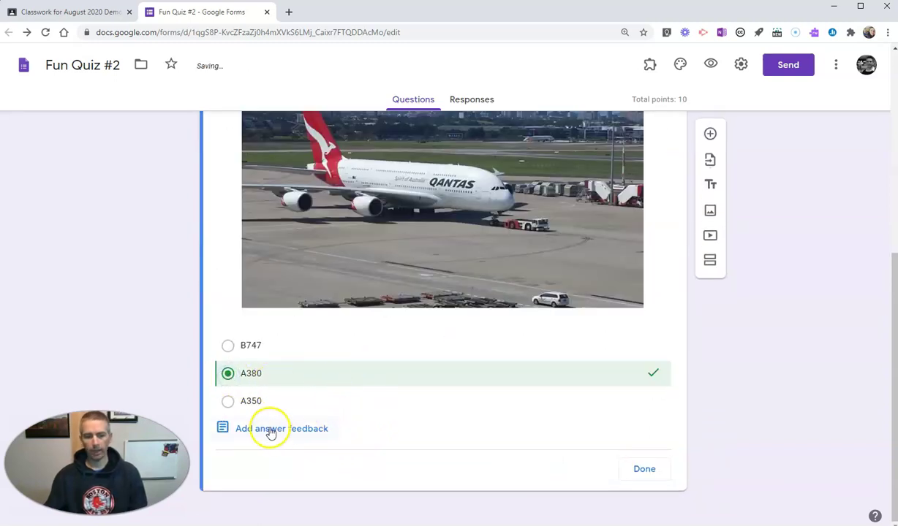
{"action": "scroll", "coordinate": [597, 400], "scroll_direction": "up", "scroll_amount": 4}
{"action": "scroll", "coordinate": [705, 393], "scroll_direction": "down", "scroll_amount": 3}
{"action": "left_click", "coordinate": [646, 471]}
{"action": "scroll", "coordinate": [782, 404], "scroll_direction": "up", "scroll_amount": 3}
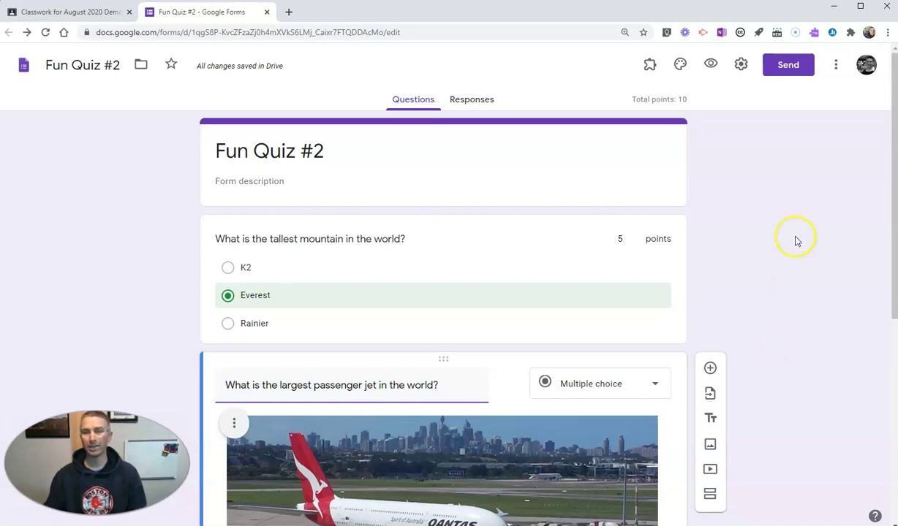
{"action": "left_click", "coordinate": [650, 68]}
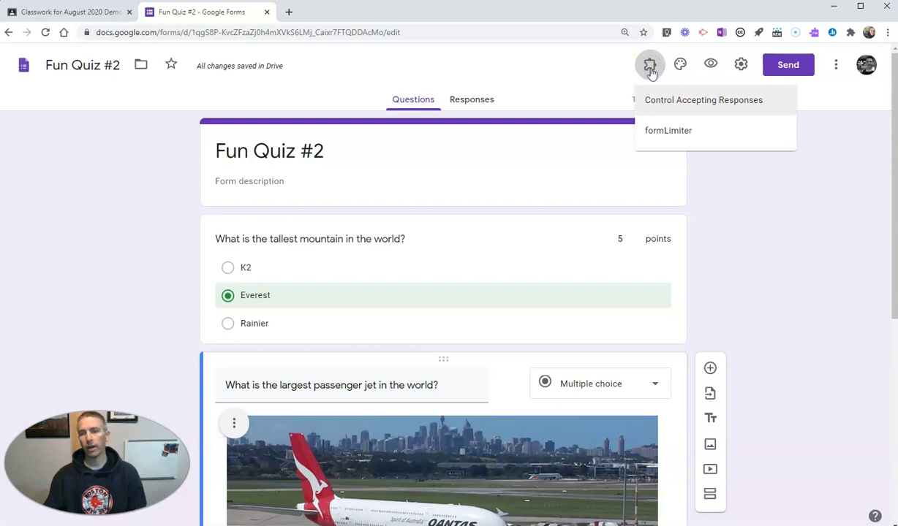
{"action": "left_click", "coordinate": [652, 136]}
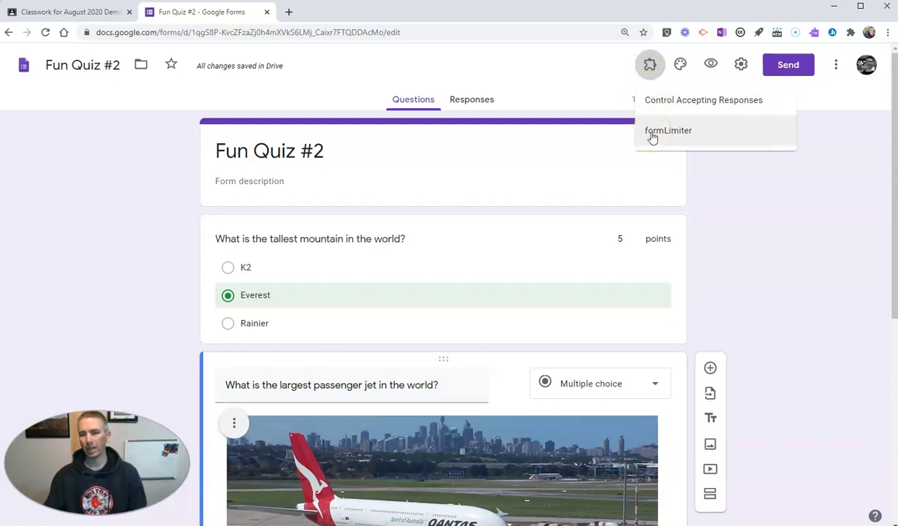
{"action": "left_click", "coordinate": [768, 172]}
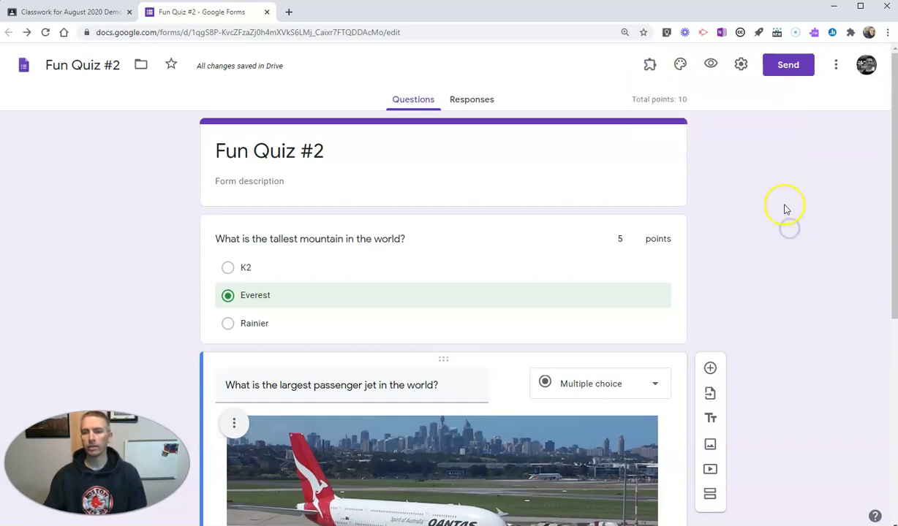
{"action": "left_click", "coordinate": [835, 66]}
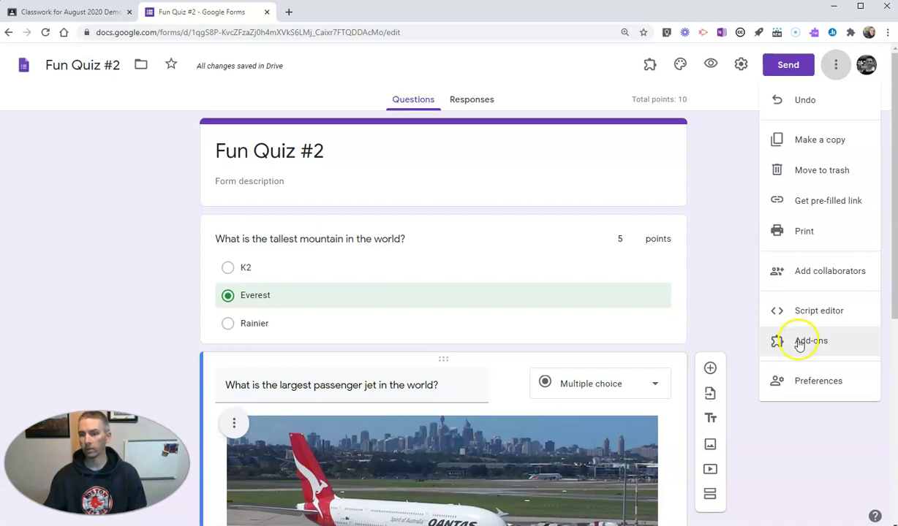
{"action": "left_click", "coordinate": [724, 287]}
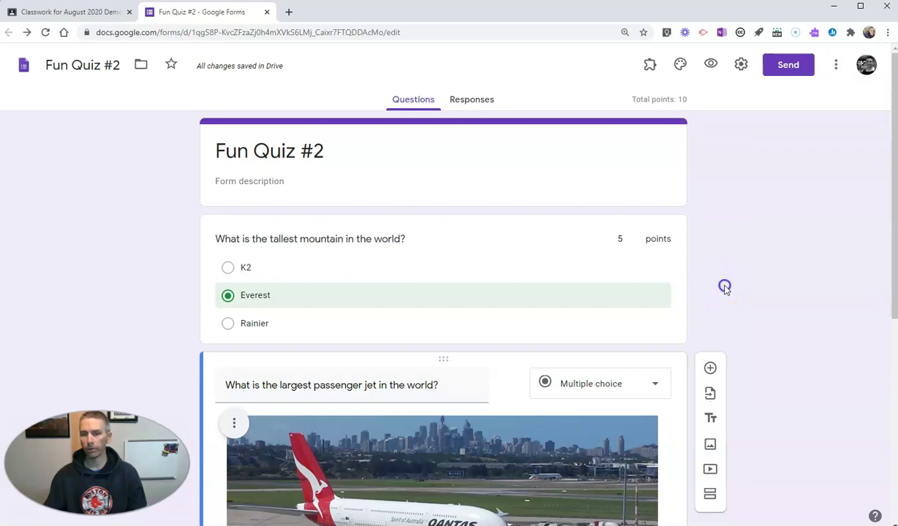
Step: Open the formLimiter add-on's limit settings for the quiz and choose date and time as the limit type
{"action": "left_click", "coordinate": [650, 67]}
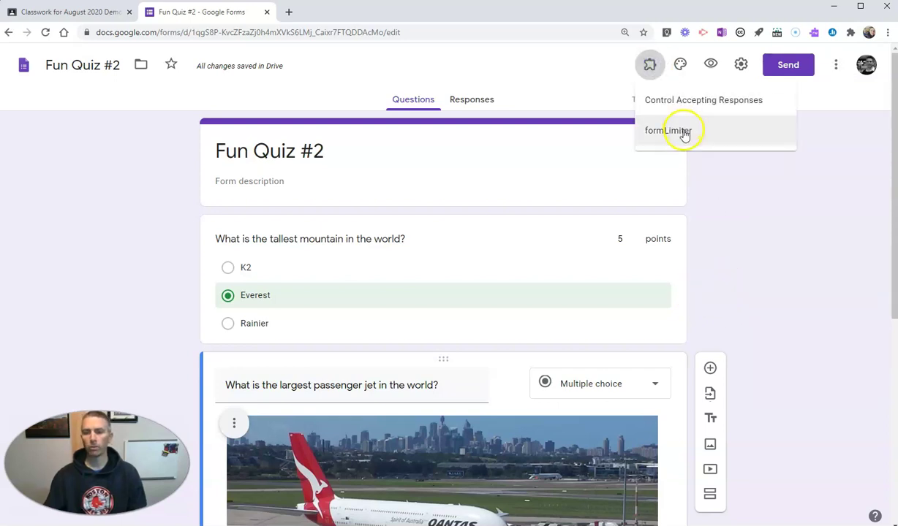
{"action": "left_click", "coordinate": [684, 132]}
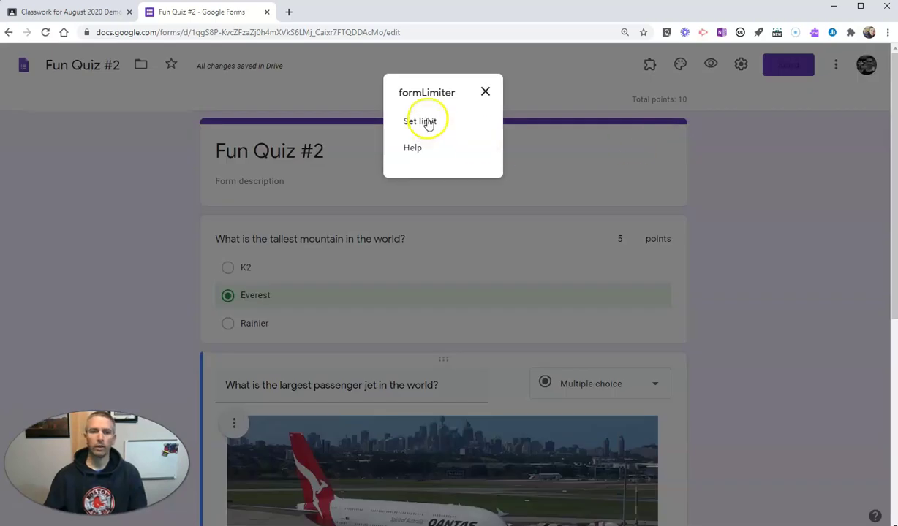
{"action": "left_click", "coordinate": [429, 122]}
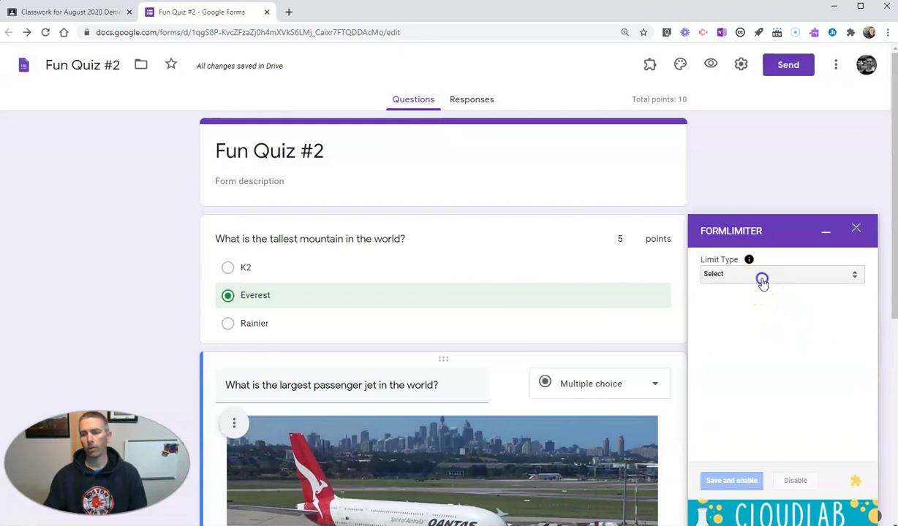
{"action": "left_click", "coordinate": [762, 276]}
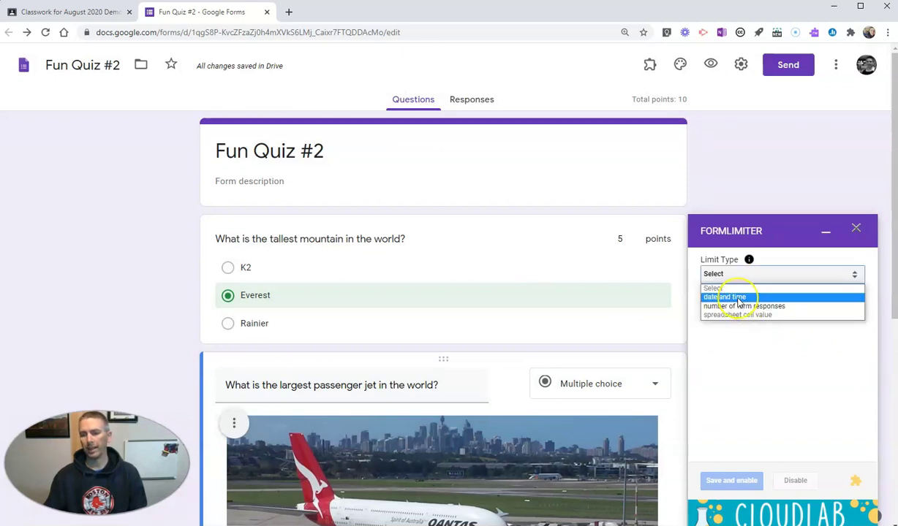
{"action": "left_click", "coordinate": [739, 302]}
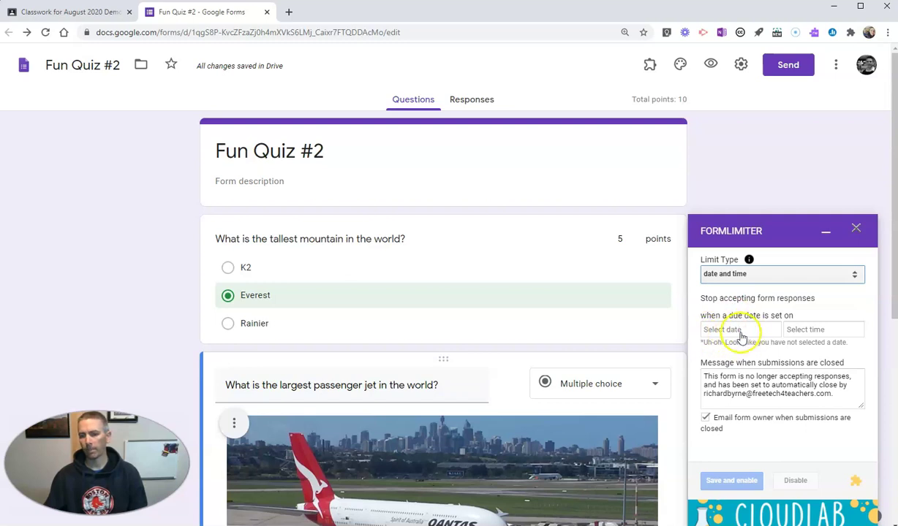
Step: Set the form to stop accepting responses on 10/20/2020 at 9:00 AM, save and enable the limit, and close formLimiter
{"action": "left_click", "coordinate": [731, 331]}
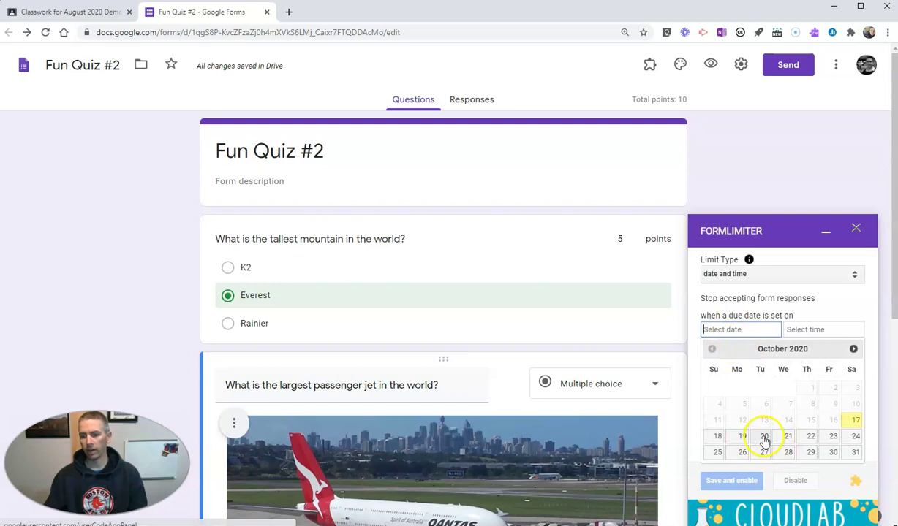
{"action": "left_click", "coordinate": [764, 438]}
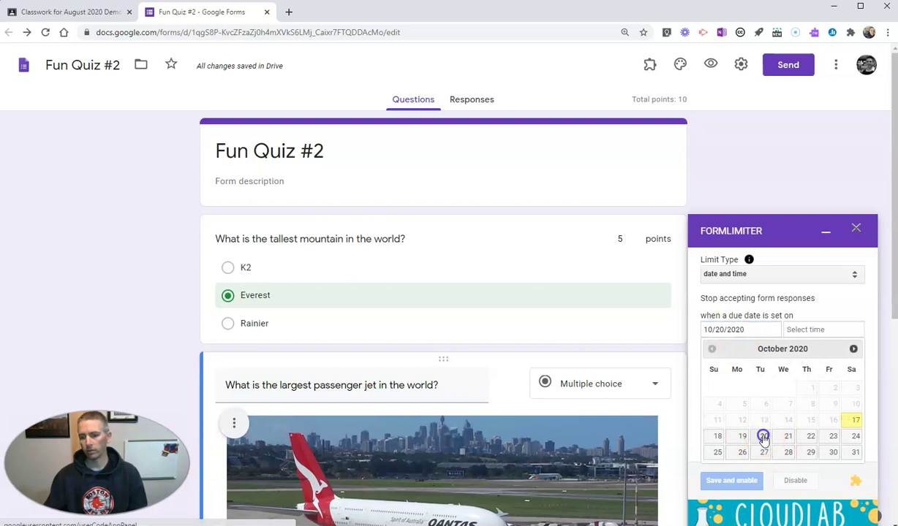
{"action": "left_click", "coordinate": [805, 330]}
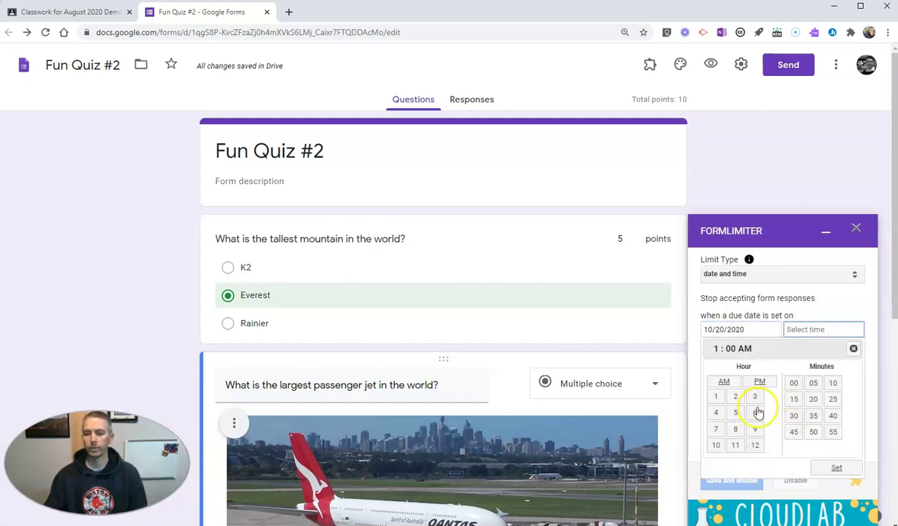
{"action": "left_click", "coordinate": [755, 431]}
{"action": "left_click", "coordinate": [836, 468]}
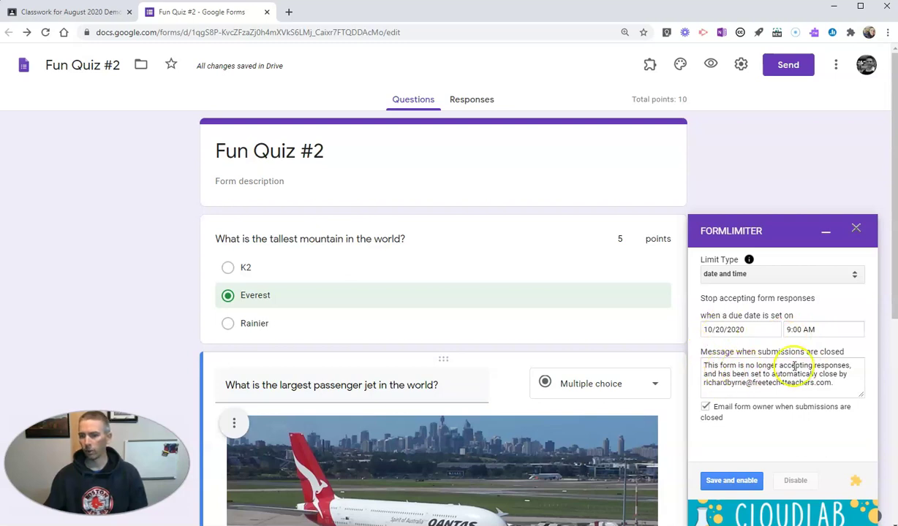
{"action": "left_click", "coordinate": [731, 483]}
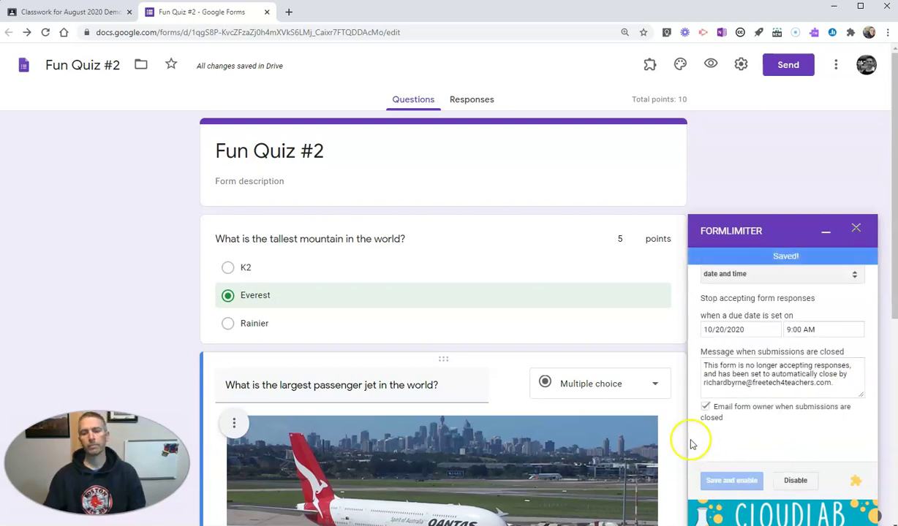
{"action": "left_click", "coordinate": [859, 231]}
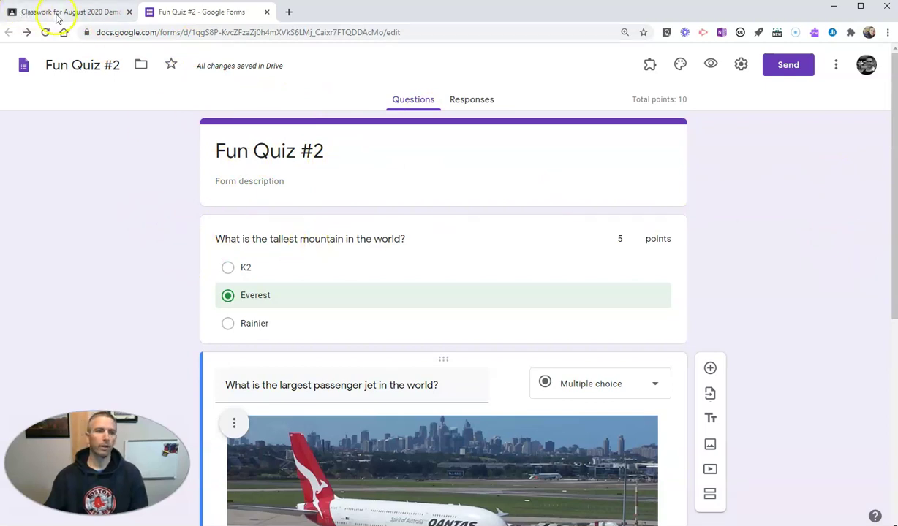
Step: Switch to the Google Classroom assignment and set its due date and time to Oct 20, 2020, 9:00 AM
{"action": "left_click", "coordinate": [59, 13]}
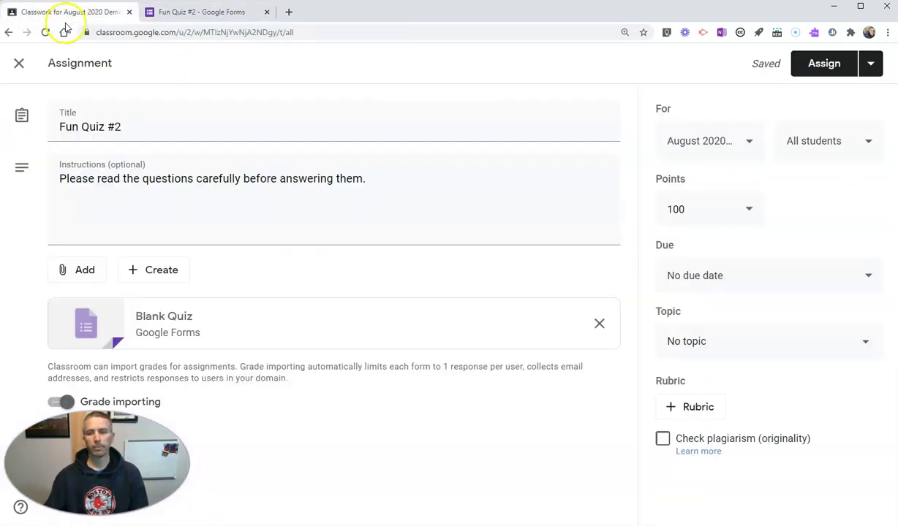
{"action": "left_click", "coordinate": [768, 276]}
{"action": "left_click", "coordinate": [771, 339]}
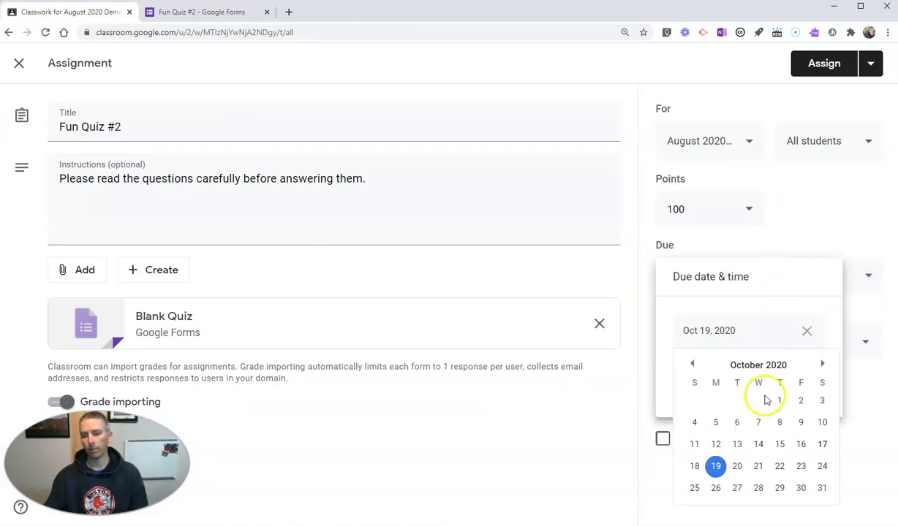
{"action": "left_click", "coordinate": [737, 466]}
{"action": "left_click", "coordinate": [733, 378]}
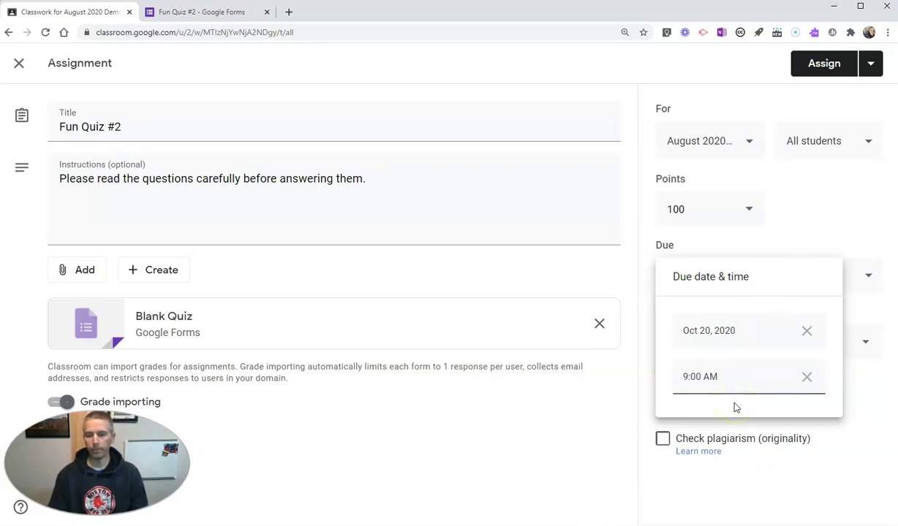
Step: Enter 9:00 AM as the assignment's due time and close the due date settings
{"action": "type", "text": "9:00 AM"}
{"action": "left_click", "coordinate": [833, 216]}
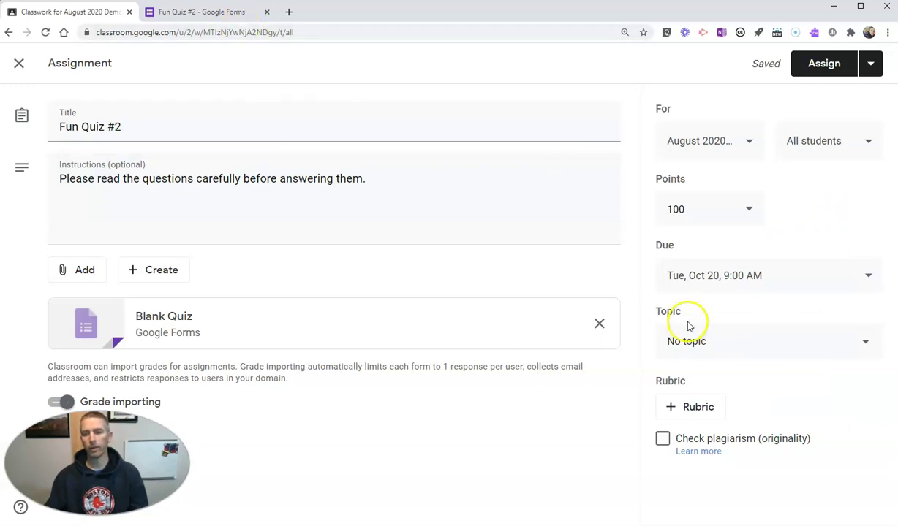
{"action": "left_click", "coordinate": [696, 354]}
{"action": "left_click", "coordinate": [766, 311]}
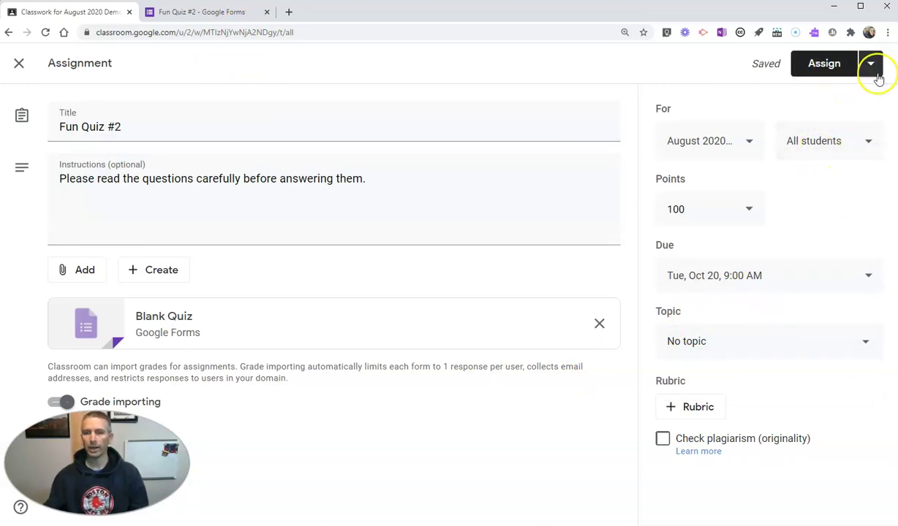
Step: Schedule the Fun Quiz #2 assignment to post on Oct 20, 2020 at 8:00 AM
{"action": "left_click", "coordinate": [872, 70]}
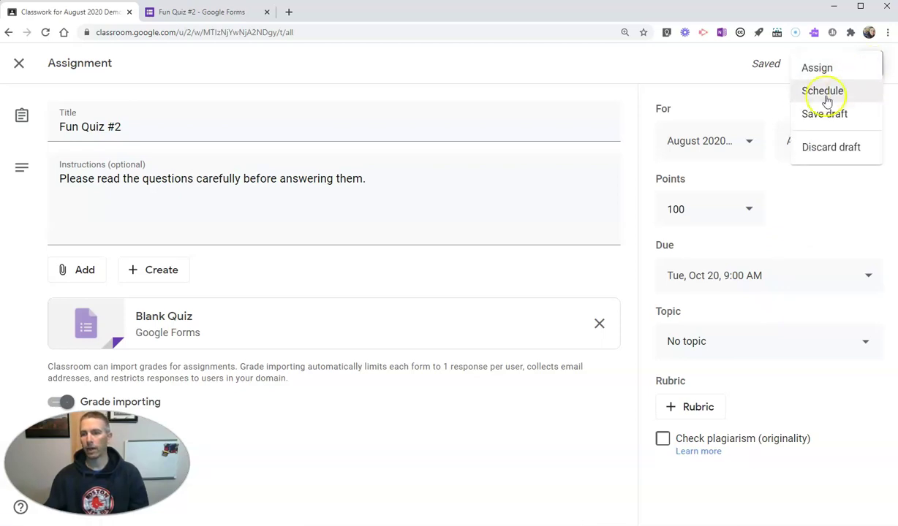
{"action": "left_click", "coordinate": [816, 91]}
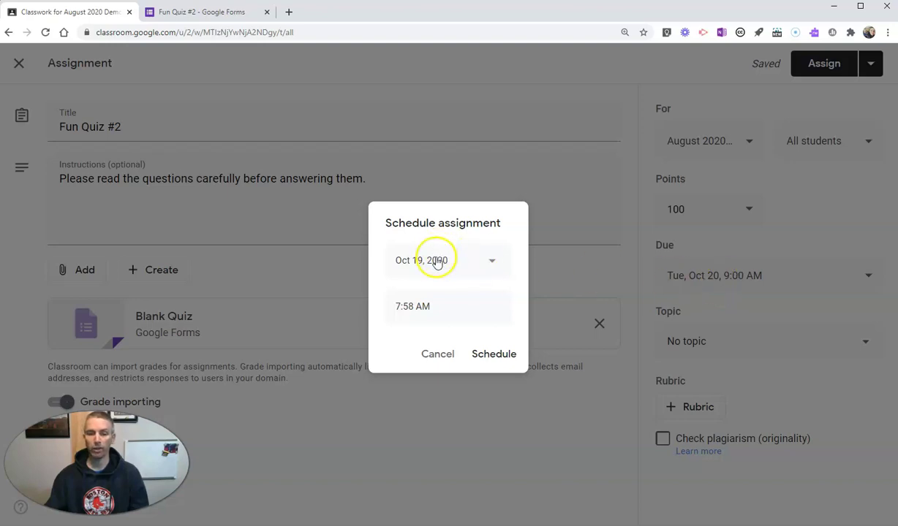
{"action": "left_click", "coordinate": [436, 261]}
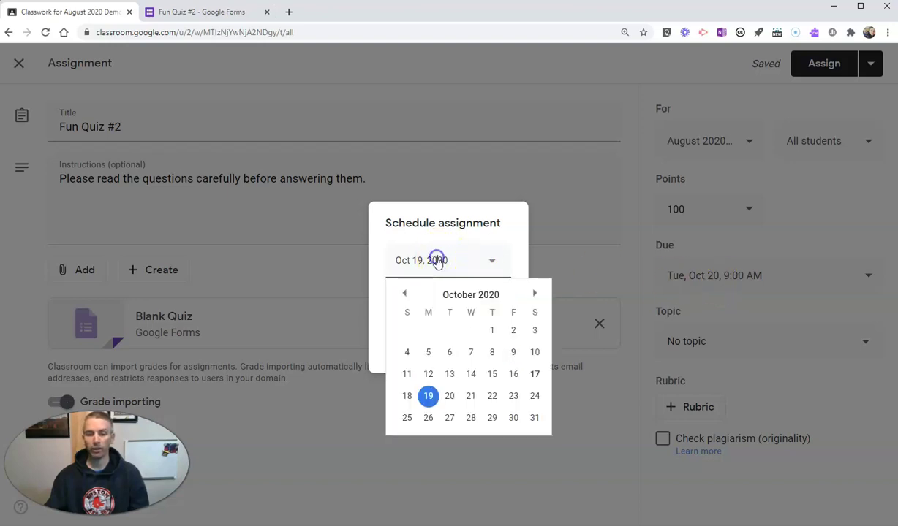
{"action": "left_click", "coordinate": [450, 396]}
{"action": "left_click", "coordinate": [404, 307]}
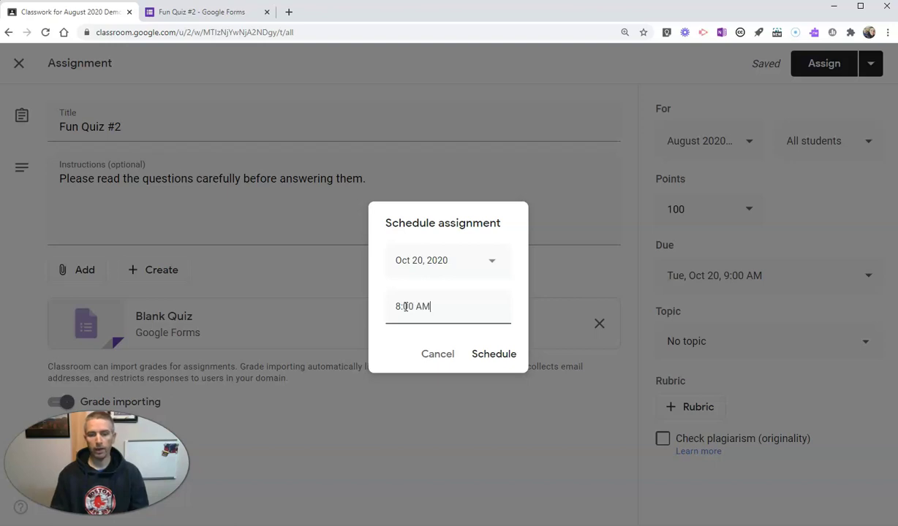
{"action": "left_click", "coordinate": [494, 355]}
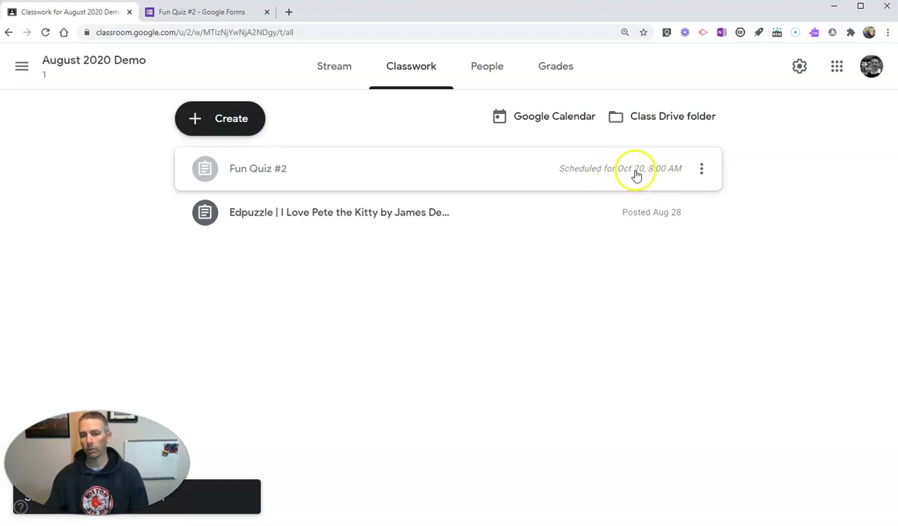
Step: Switch to the Fun Quiz #2 form in Google Forms and open the formLimiter add-on's limit settings
{"action": "left_click", "coordinate": [211, 12]}
{"action": "left_click", "coordinate": [646, 66]}
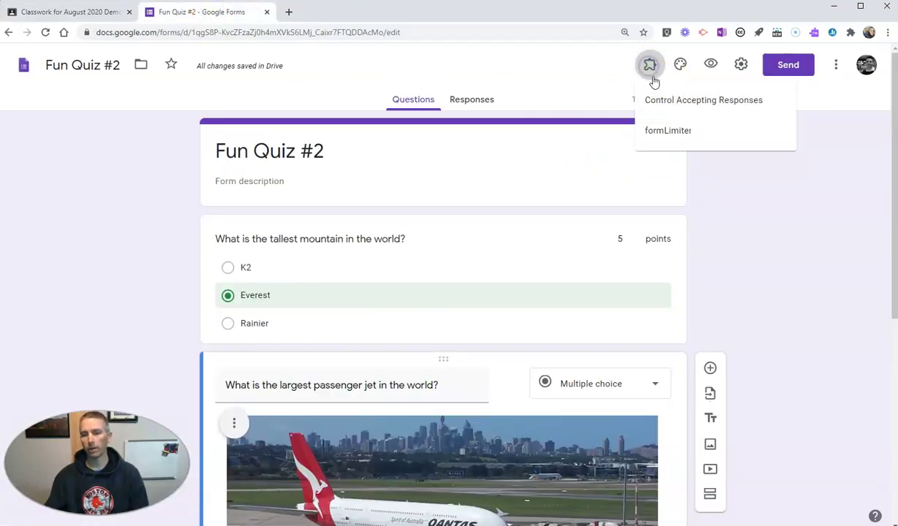
{"action": "left_click", "coordinate": [687, 133]}
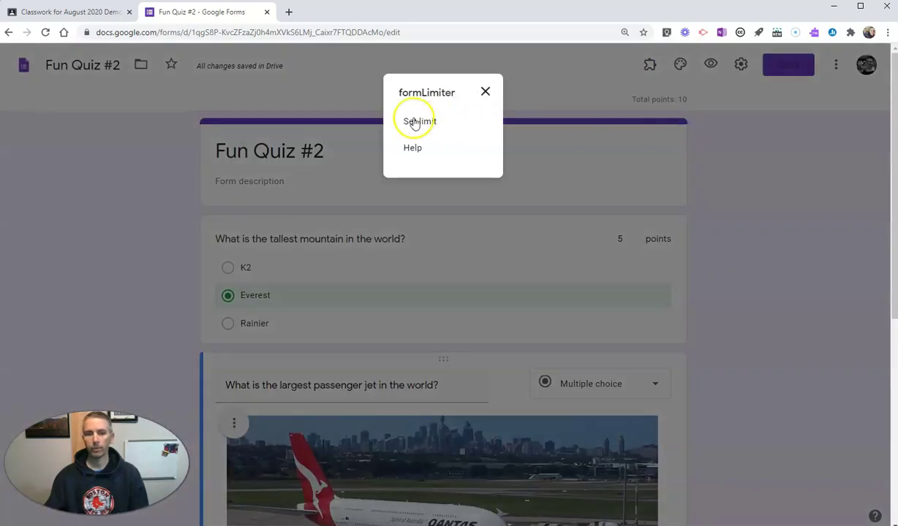
{"action": "left_click", "coordinate": [439, 123]}
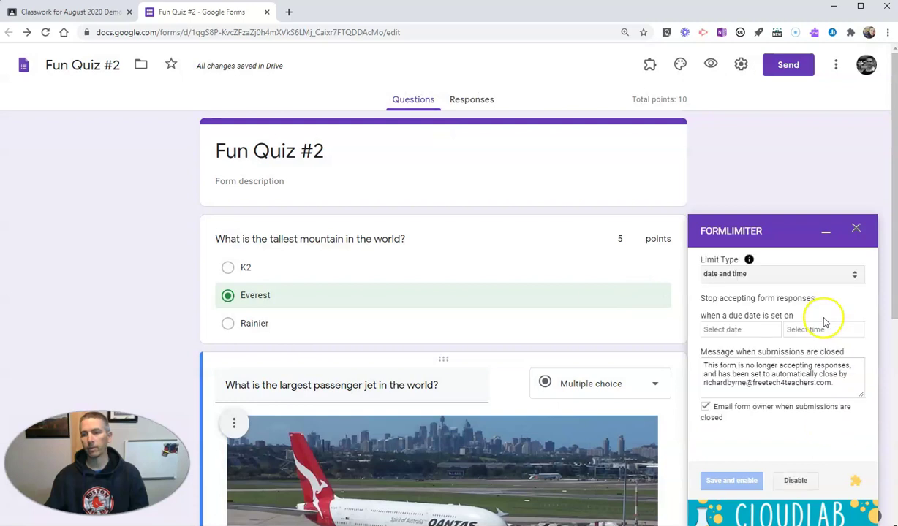
Step: Save and enable a formLimiter closing time of 10/20/2020 at 9:00 AM, and return to the Google Classroom classwork page
{"action": "left_click", "coordinate": [754, 330]}
{"action": "left_click", "coordinate": [763, 437]}
{"action": "left_click", "coordinate": [823, 331]}
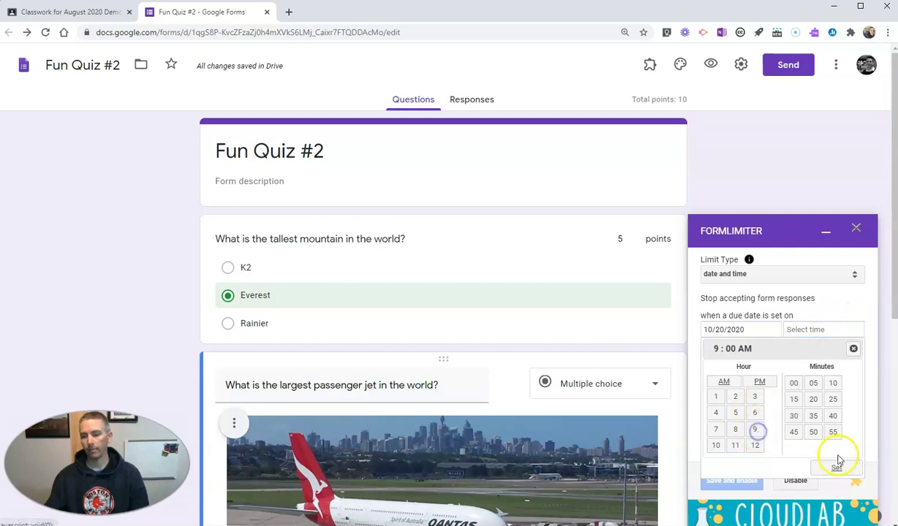
{"action": "left_click", "coordinate": [838, 469]}
{"action": "left_click", "coordinate": [720, 479]}
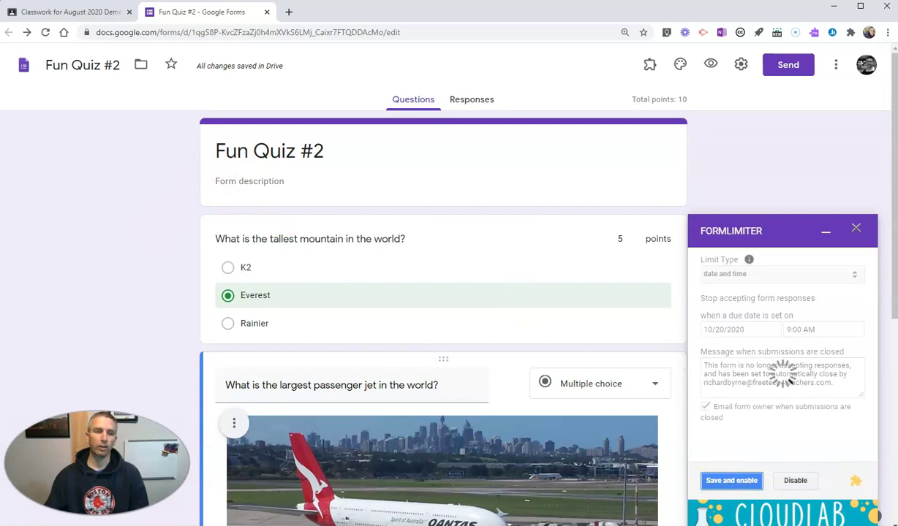
{"action": "left_click", "coordinate": [84, 13]}
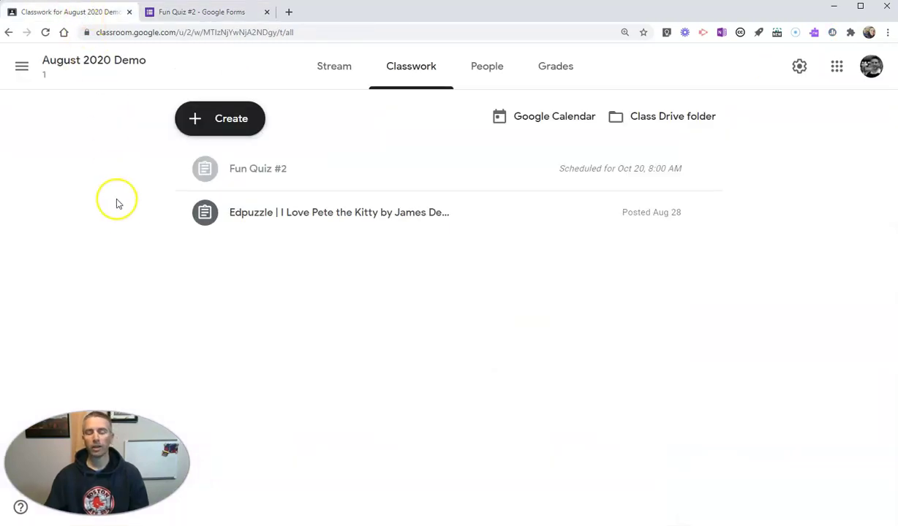